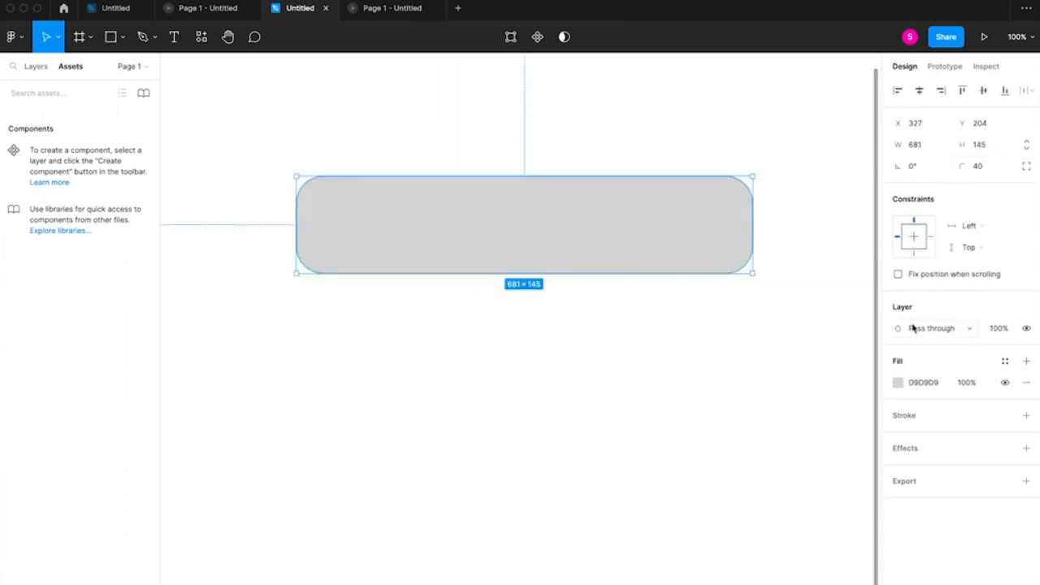
- Set the rounded bar's fill colour to 000000
click(898, 382)
text(000000)
key(Return)
click(614, 522)
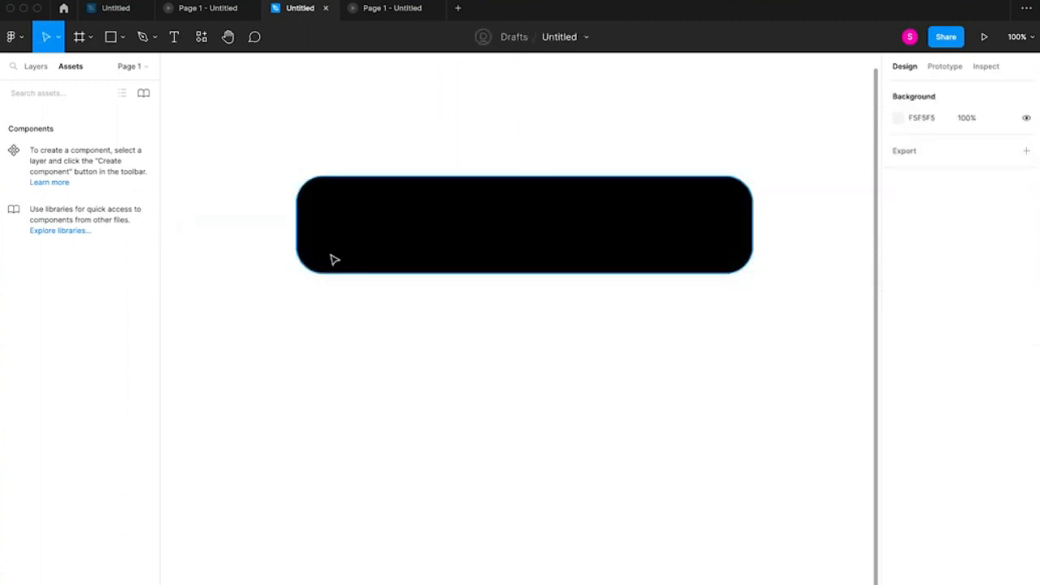
- Draw a circle of about 140 × 140 over the bar's upper edge near its left end and reduce the bar's height to 121
click(123, 37)
click(109, 117)
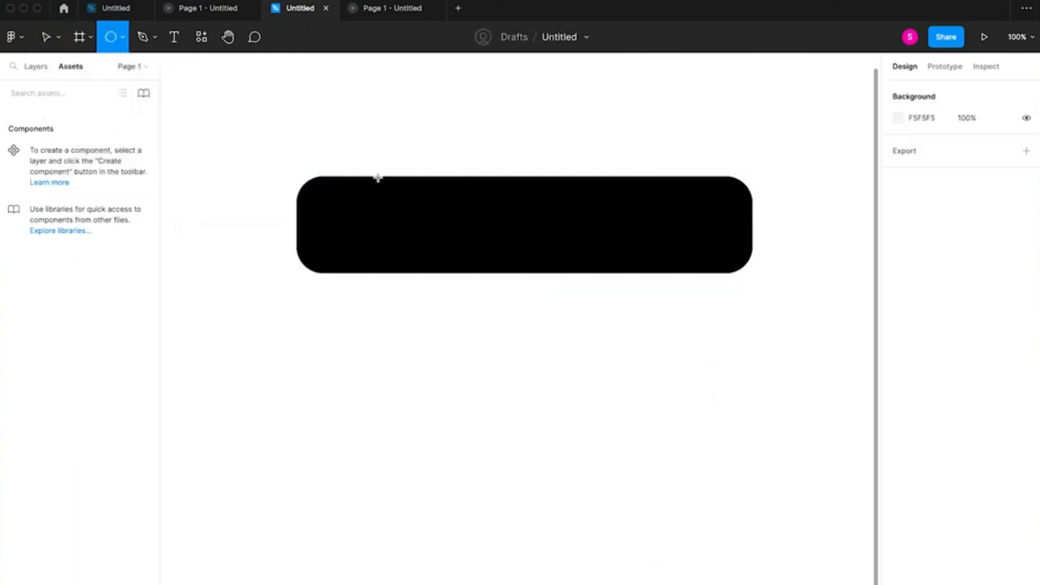
drag(377, 176, 406, 200)
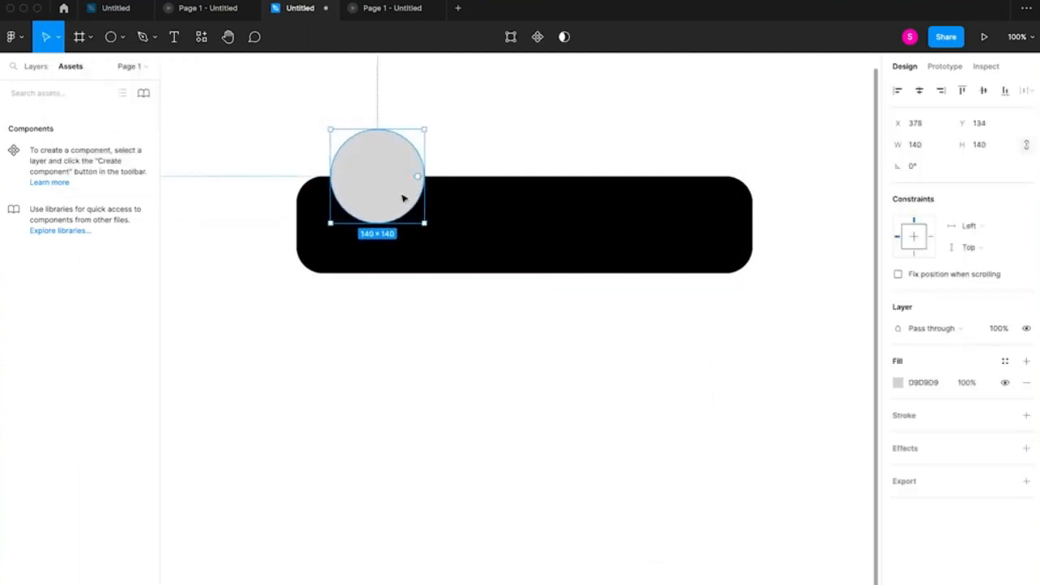
click(484, 242)
drag(488, 273, 484, 256)
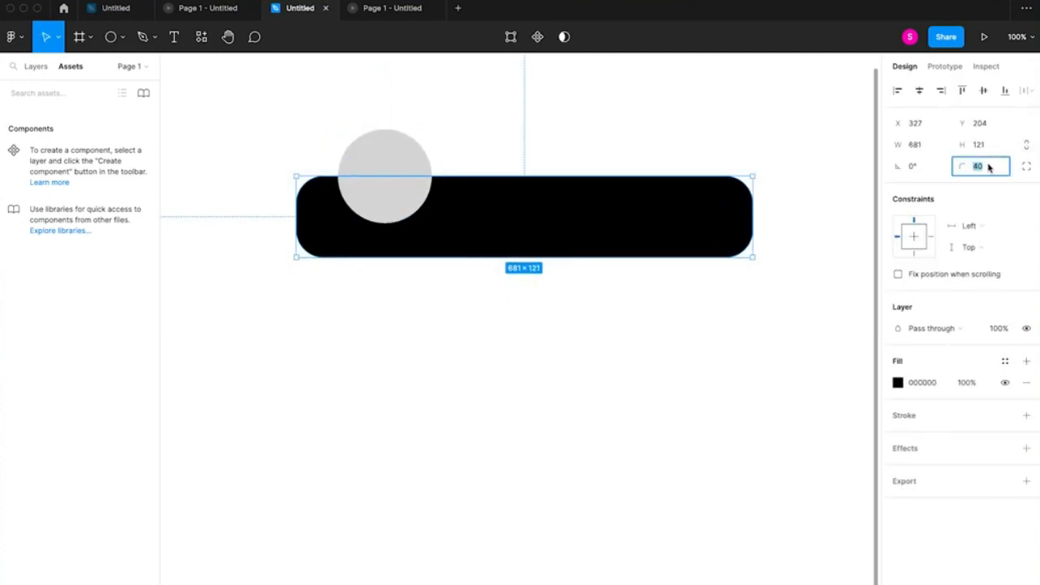
- Fill the circle with white (FFFFFF) sampled from the canvas background
click(396, 175)
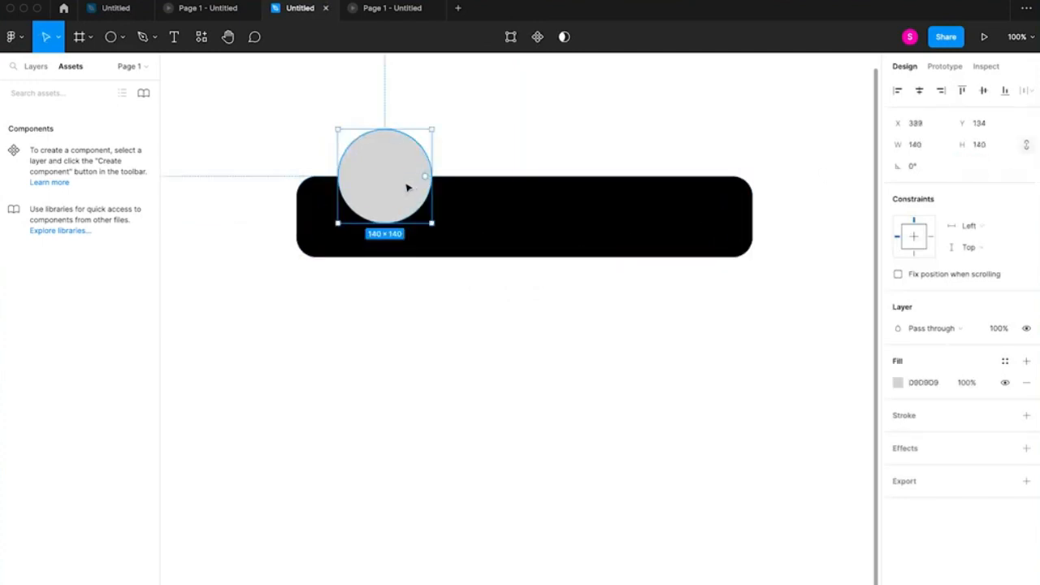
key(i)
click(479, 139)
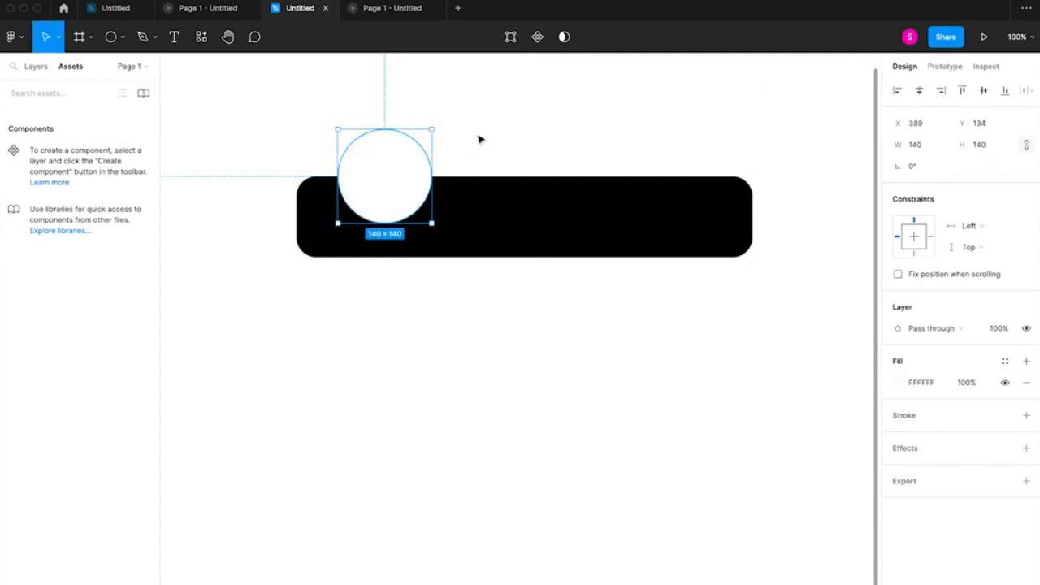
click(479, 139)
- Edit the white circle's vector points, swinging the lower handles of both side anchors horizontally inward to form a smooth notch in the bar
click(394, 179)
double_click(394, 180)
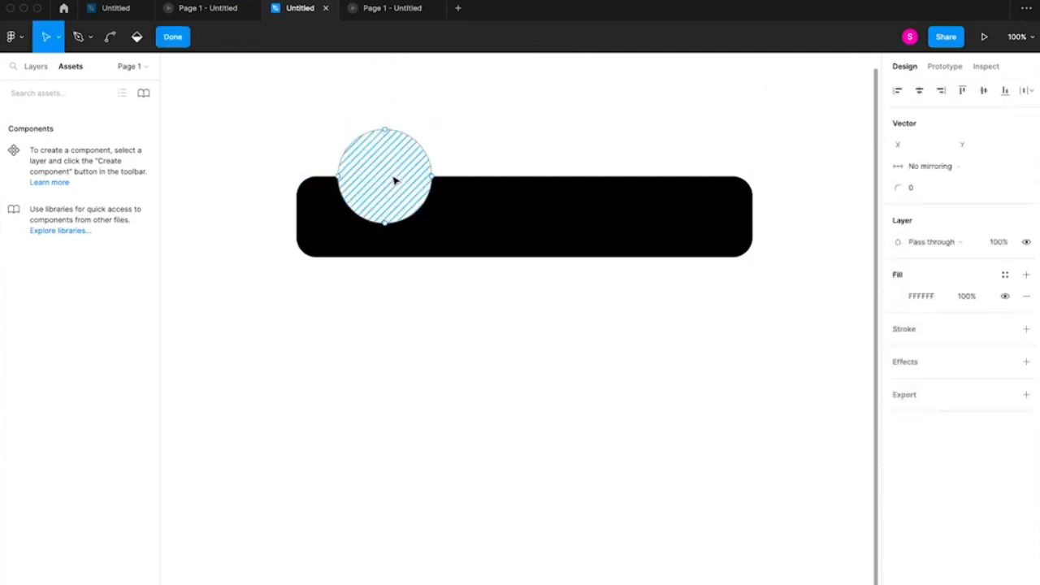
click(430, 177)
drag(431, 202, 408, 181)
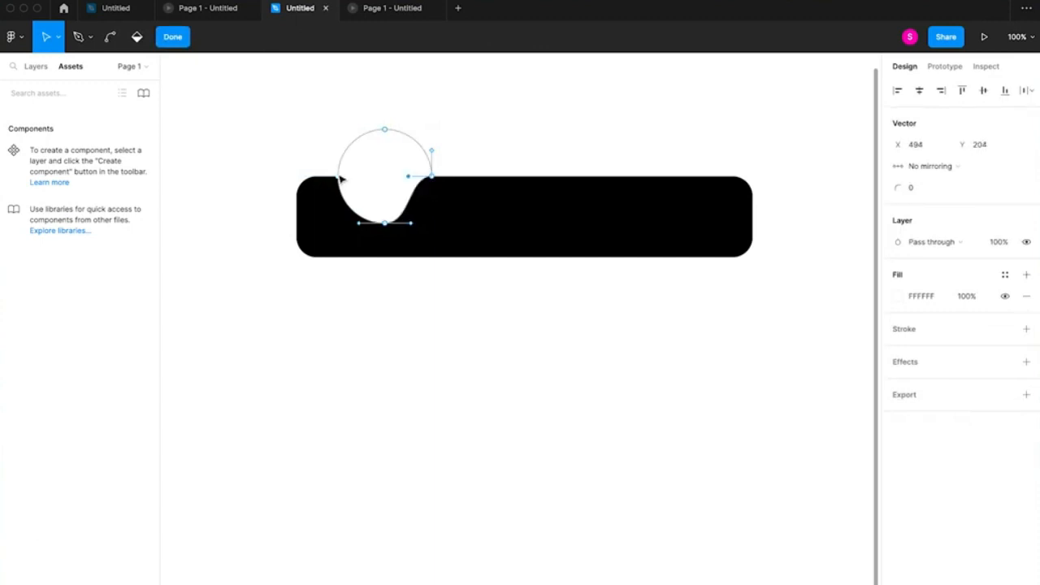
drag(339, 201, 363, 178)
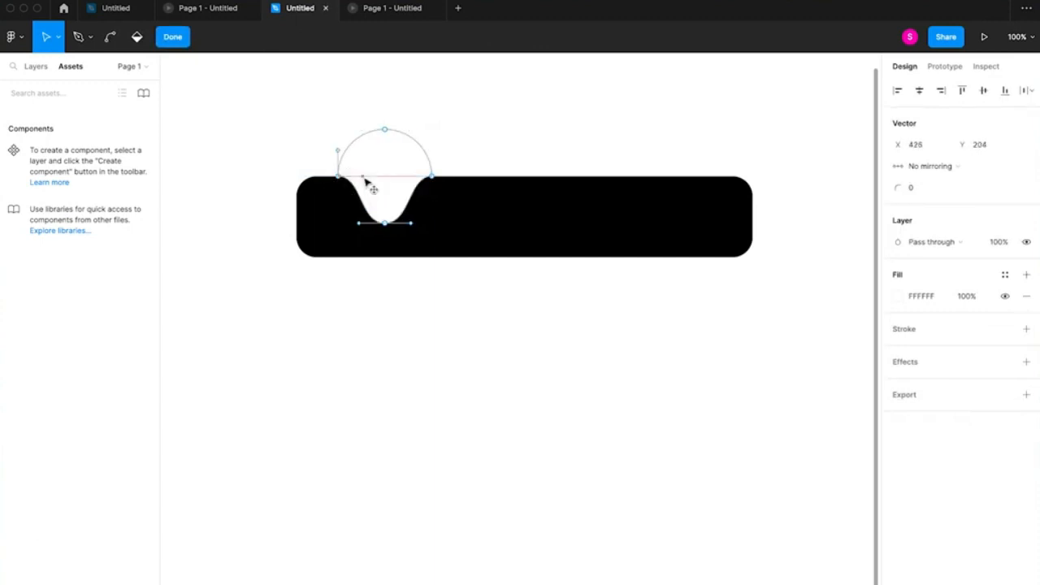
click(504, 146)
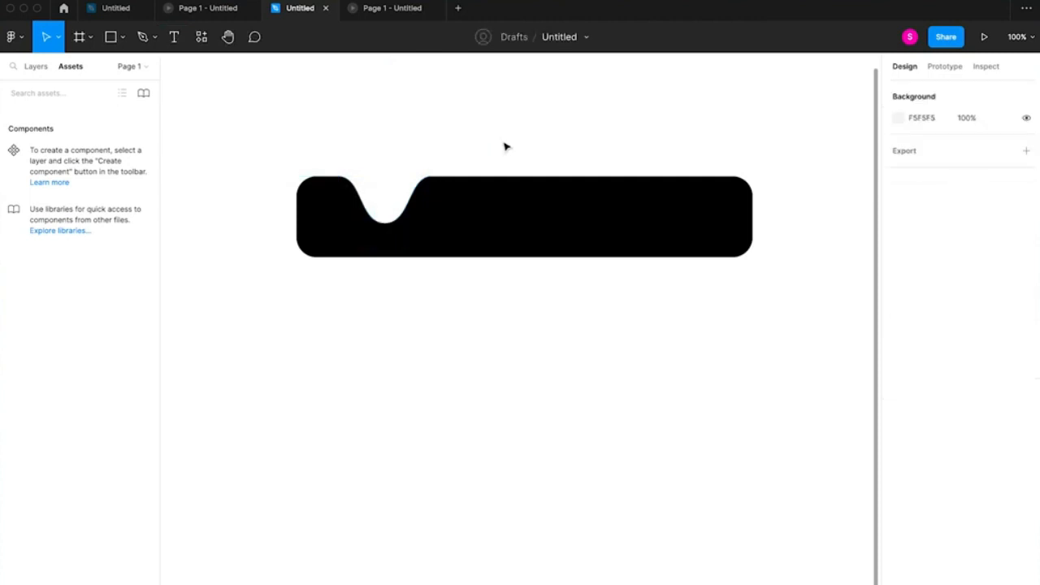
- Enlarge the white notch shape evenly about its centre to about 186 × 186
click(413, 167)
drag(431, 131, 463, 121)
key(super+z)
drag(432, 222, 448, 229)
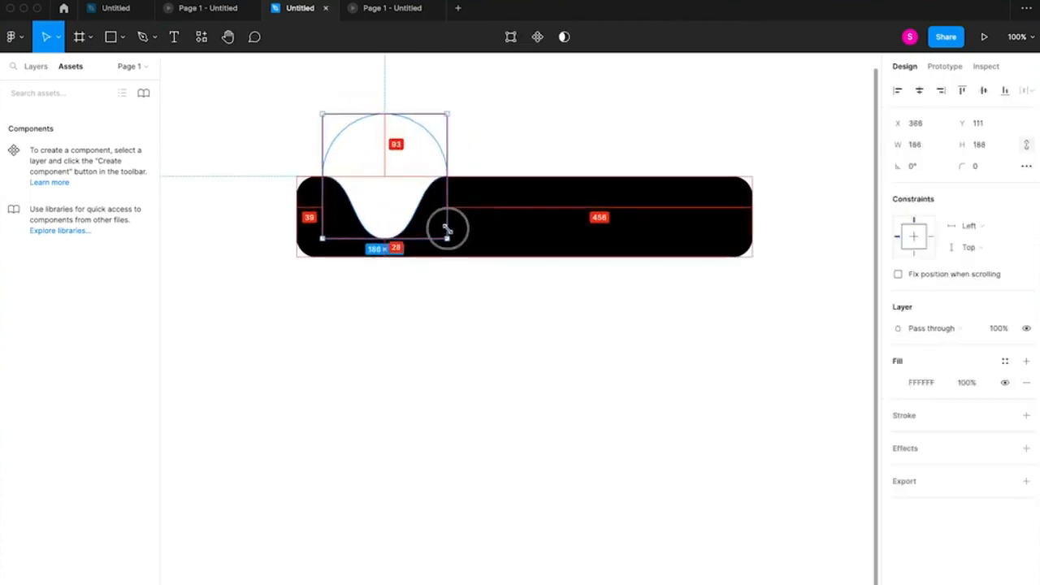
- Widen the notch in vector editing by moving its right anchor outward and adjusting the curve at its upper left side
click(498, 127)
double_click(420, 186)
click(448, 176)
shift+click(321, 176)
drag(321, 177, 314, 176)
key(super+z)
drag(449, 176, 486, 176)
drag(343, 177, 327, 176)
- Lengthen the handles of the notch's bottom anchor on both sides to give it a broader, rounder base
drag(443, 241, 463, 240)
double_click(411, 241)
double_click(411, 239)
click(407, 241)
drag(371, 241, 357, 241)
click(462, 120)
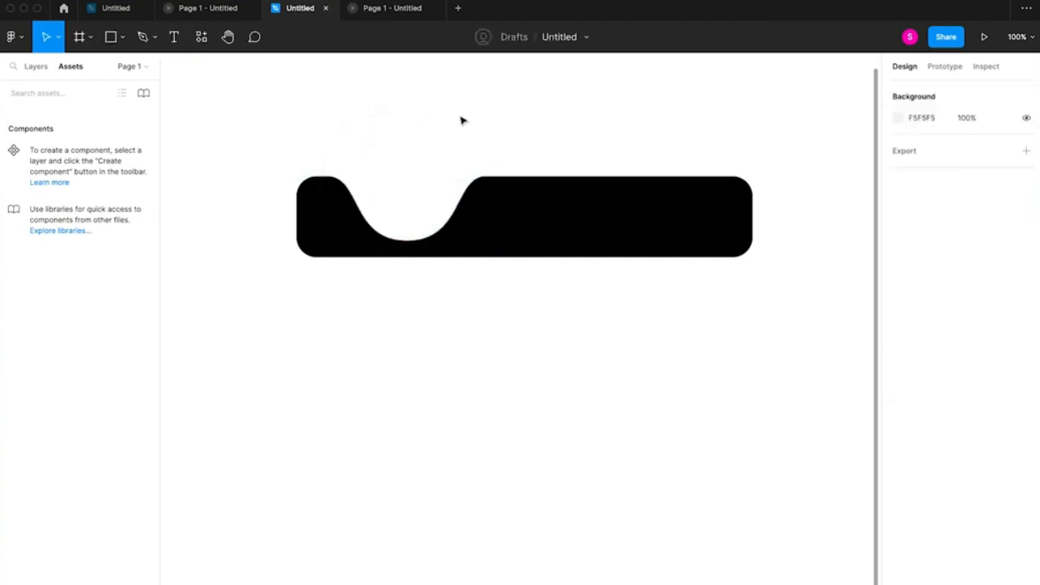
- Draw a circle of about 112 × 112 inside the notch and fill it with the bar's black colour
click(122, 37)
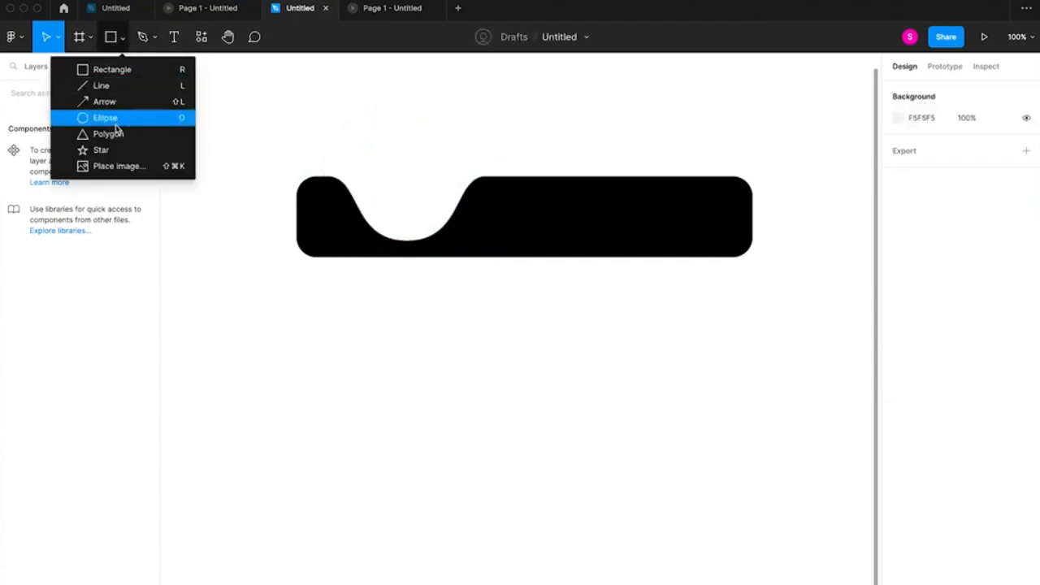
click(114, 116)
mouse_move(410, 201)
mouse_down()
mouse_move(448, 231)
mouse_move(417, 200)
mouse_up()
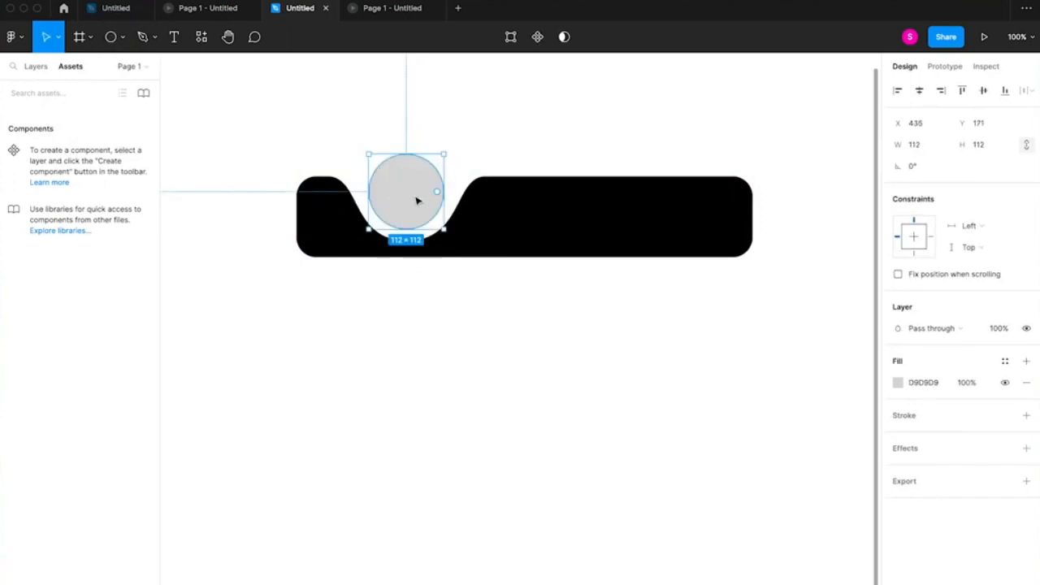
key(i)
click(499, 212)
click(518, 356)
click(517, 245)
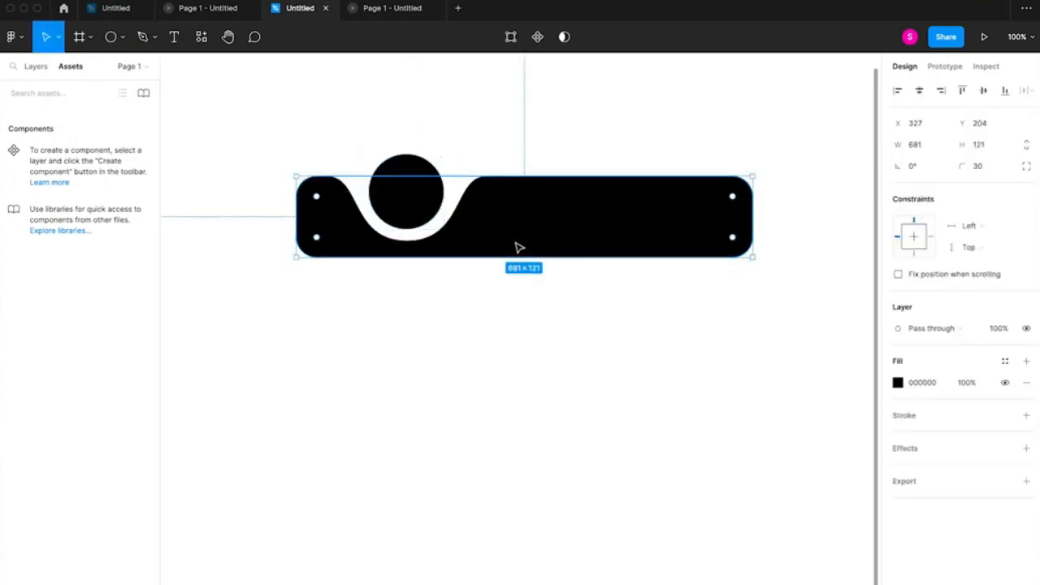
- Run the Iconduck plugin, search for "home" and insert a solid house icon
click(331, 1)
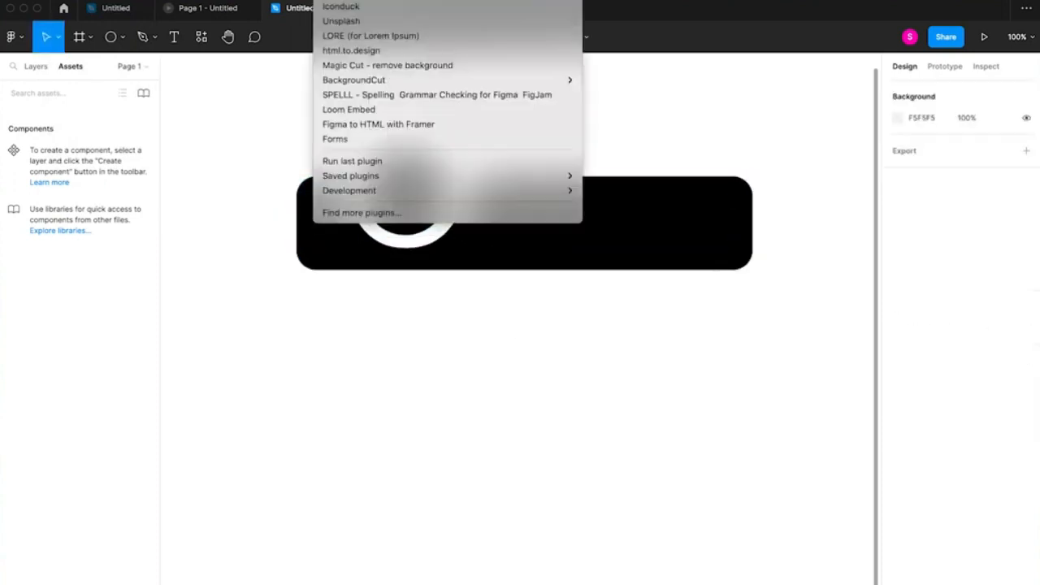
click(352, 8)
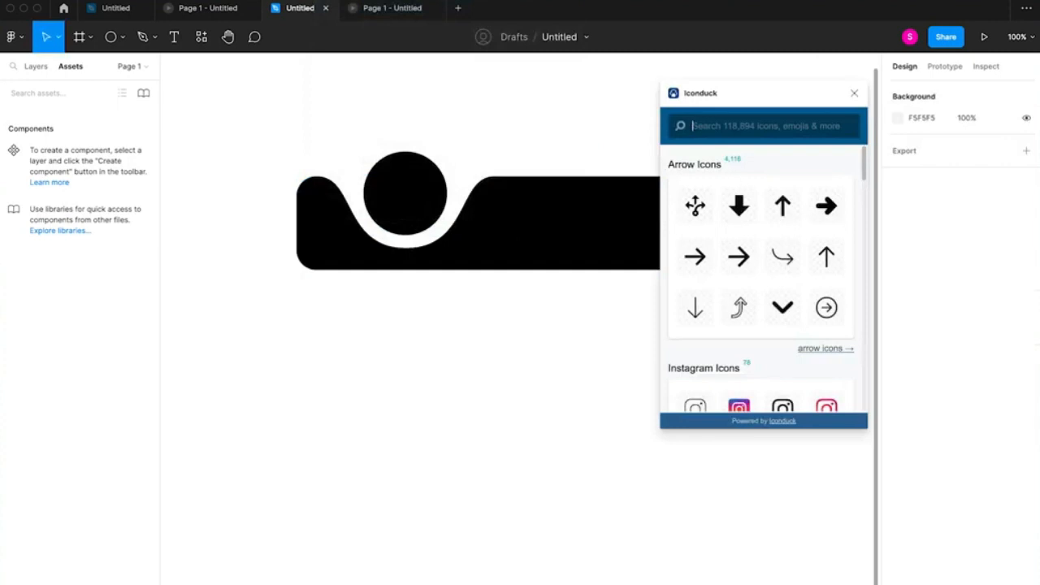
key(Return)
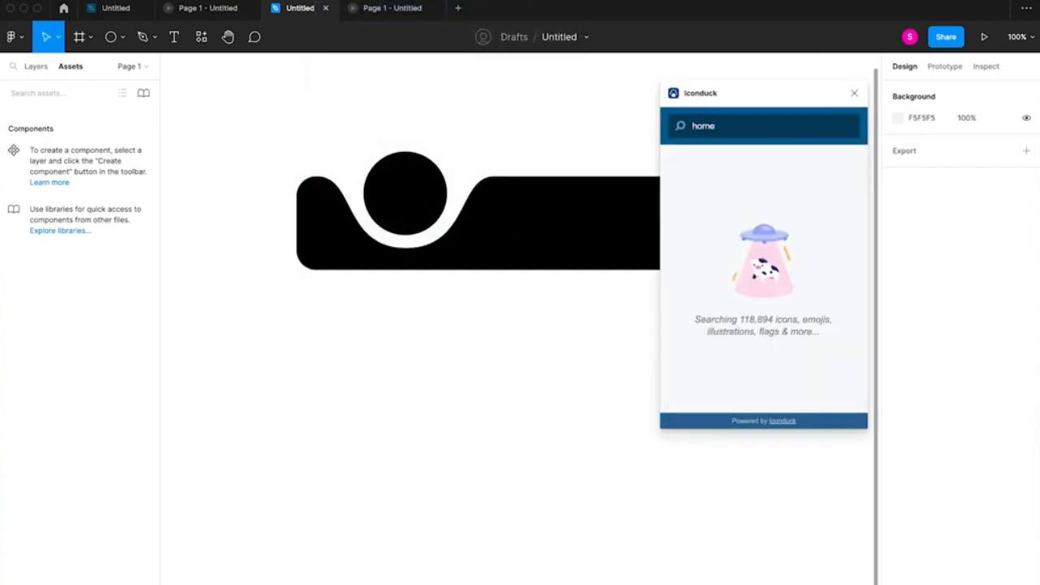
click(792, 320)
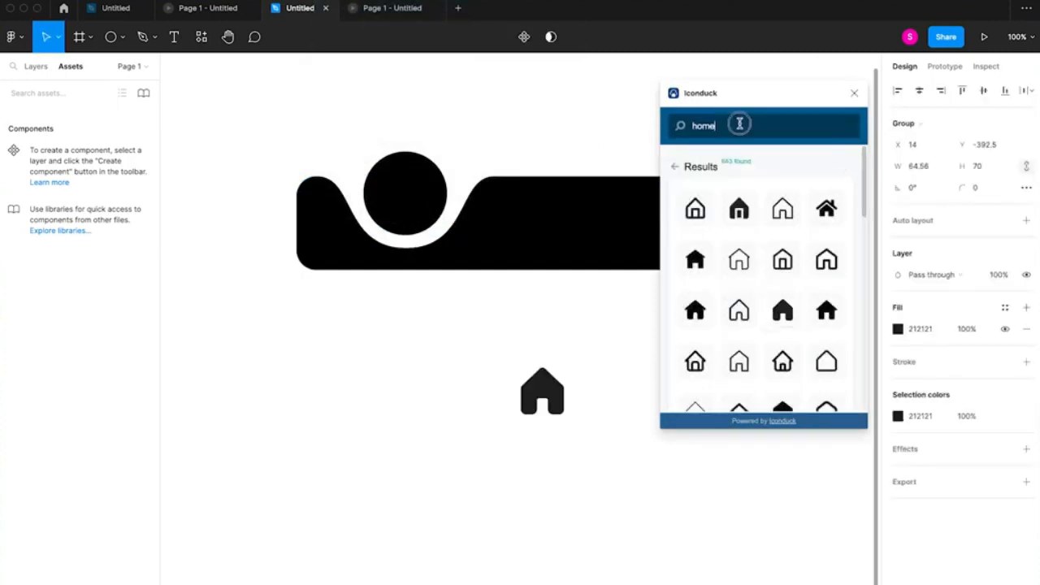
- Search Iconduck for "fire" and insert a solid flame icon
text(fire)
key(Return)
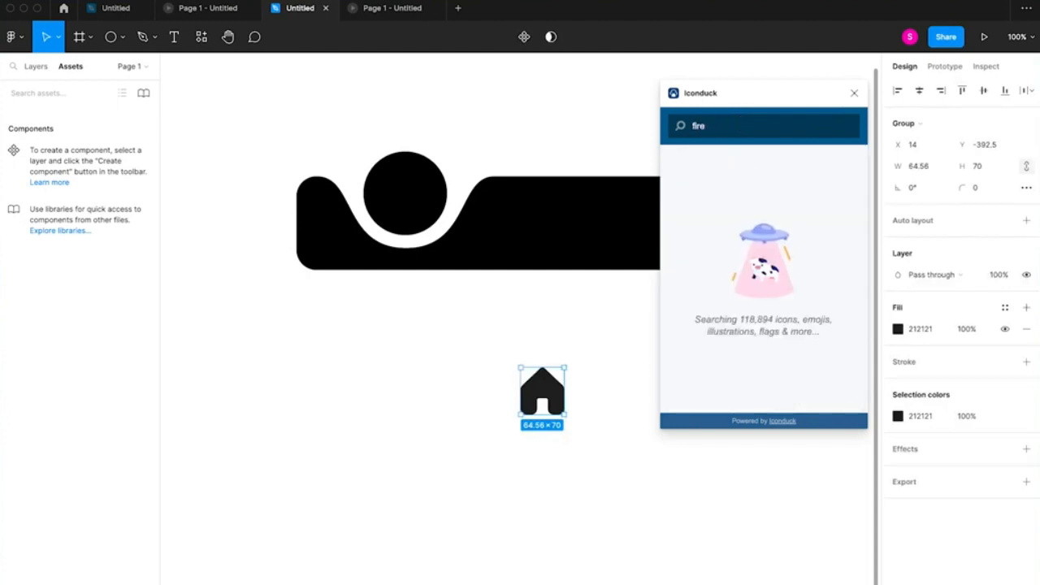
click(696, 262)
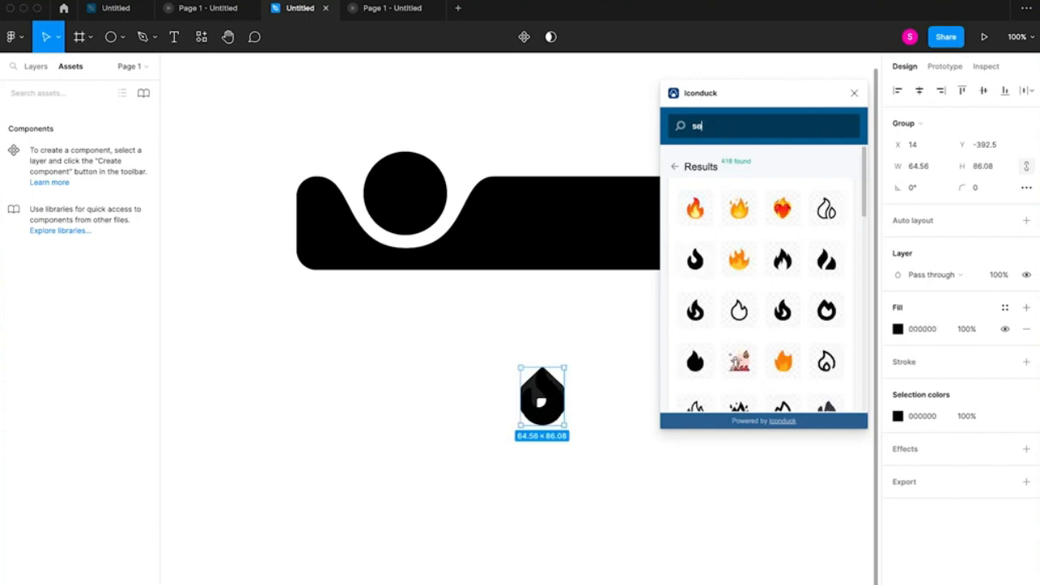
- Search Iconduck for "settings", insert a solid gear icon and close the plugin
text(setting)
key(Return)
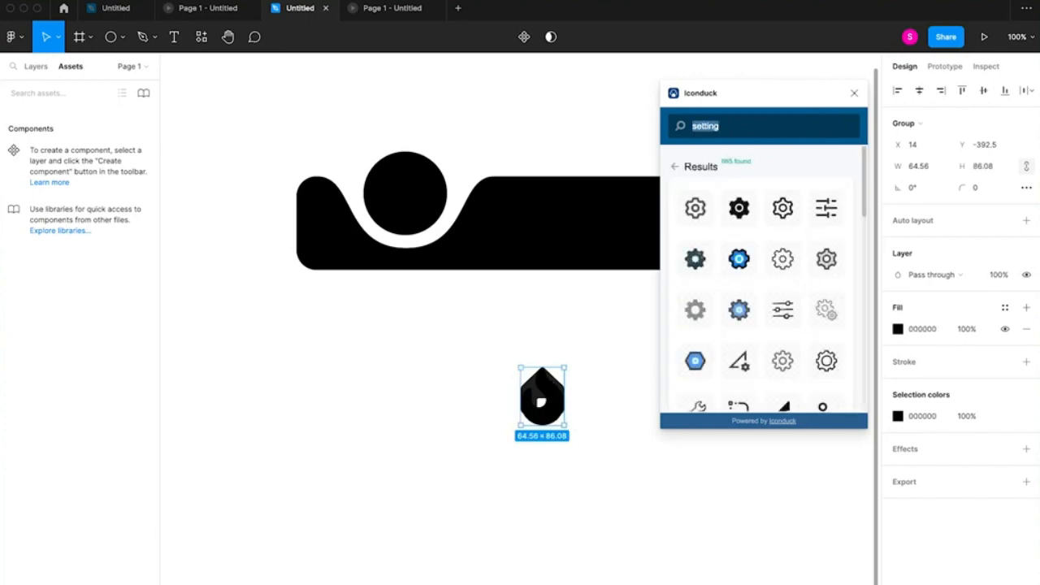
text(s)
key(Return)
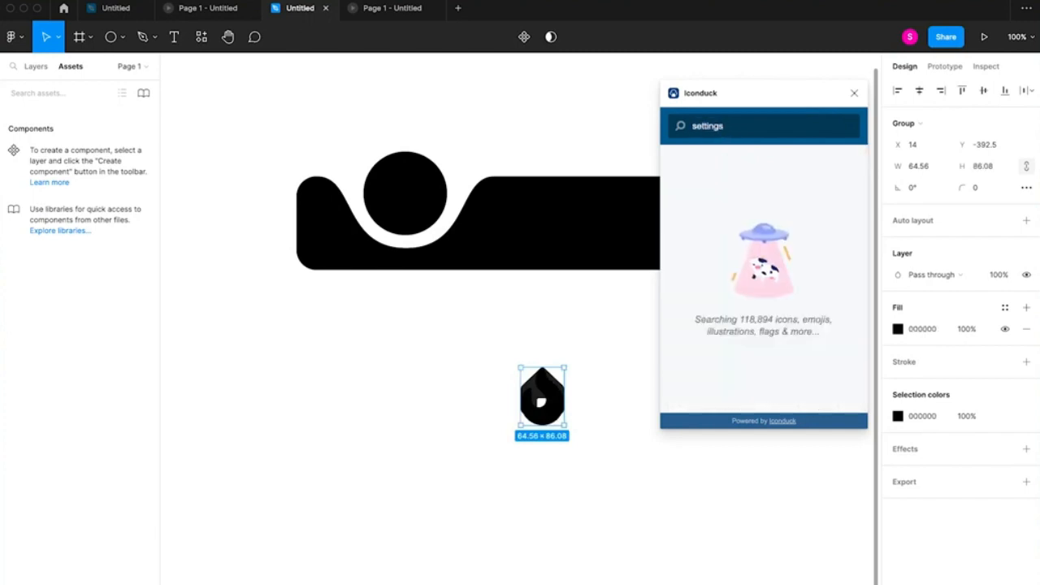
click(741, 316)
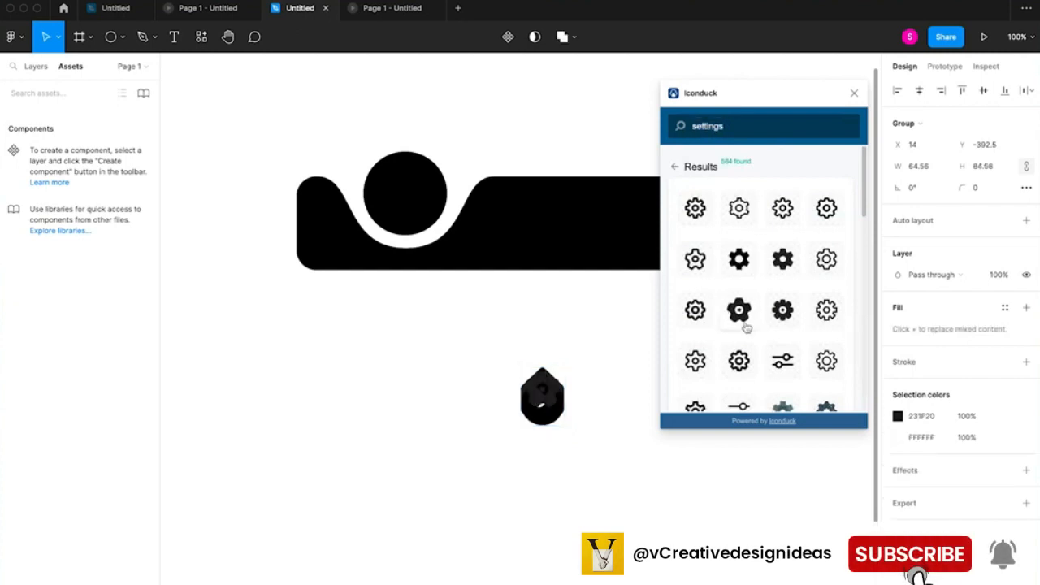
click(854, 94)
- Separate the stacked icons into a row, with the flame left of the house and the gear right of it
drag(629, 373, 486, 447)
click(918, 91)
click(820, 160)
drag(542, 393, 614, 393)
drag(548, 413, 479, 414)
- Move the flame vector out of its "fire" icon group to the top level of the layer list
click(36, 67)
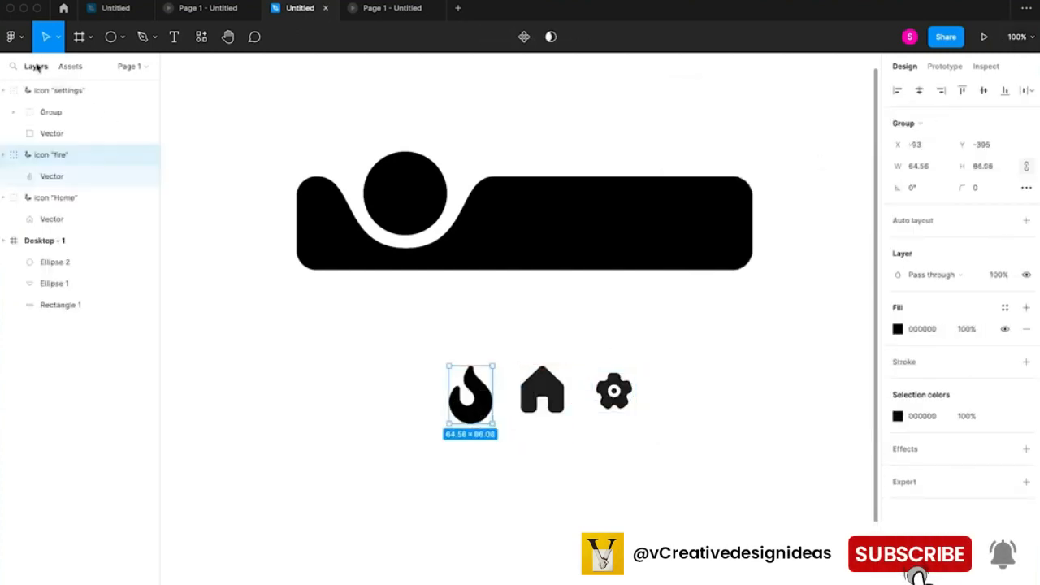
click(65, 173)
drag(70, 179, 31, 83)
- Flatten the gear group into one vector and move it out of the "settings" icon group to the top level
click(59, 136)
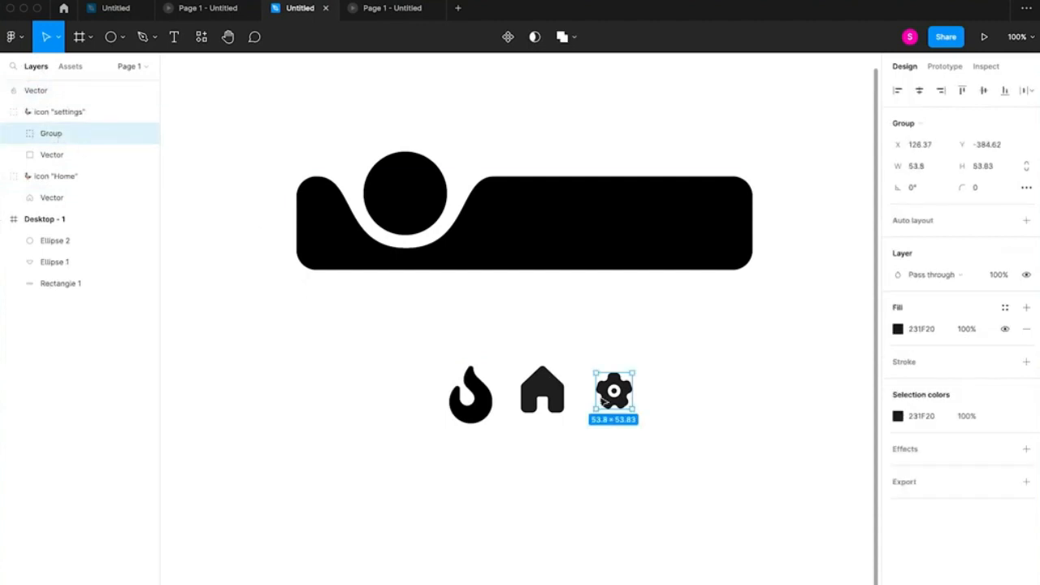
click(14, 133)
click(72, 155)
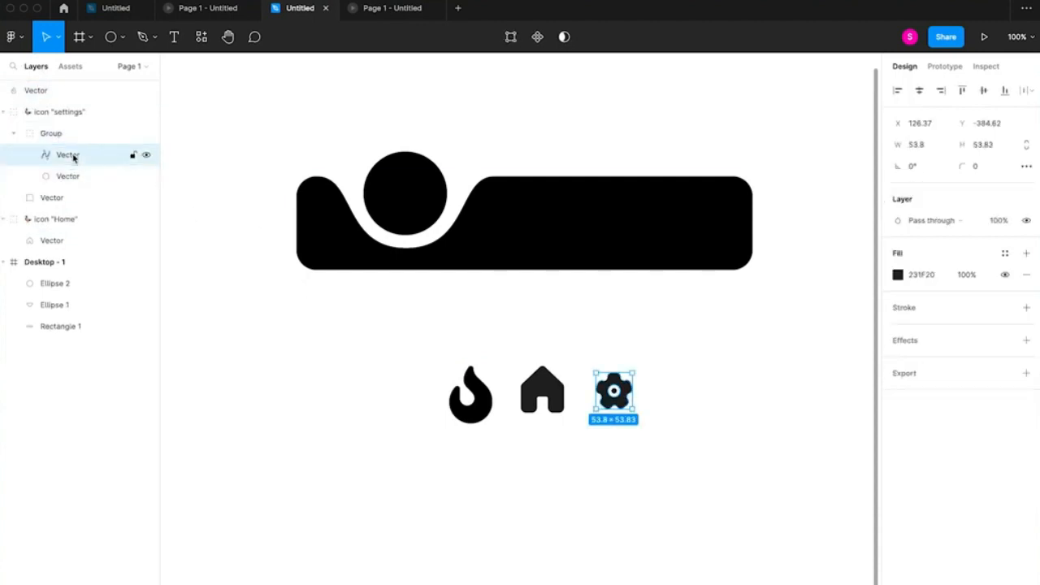
click(77, 175)
click(61, 134)
key(super+e)
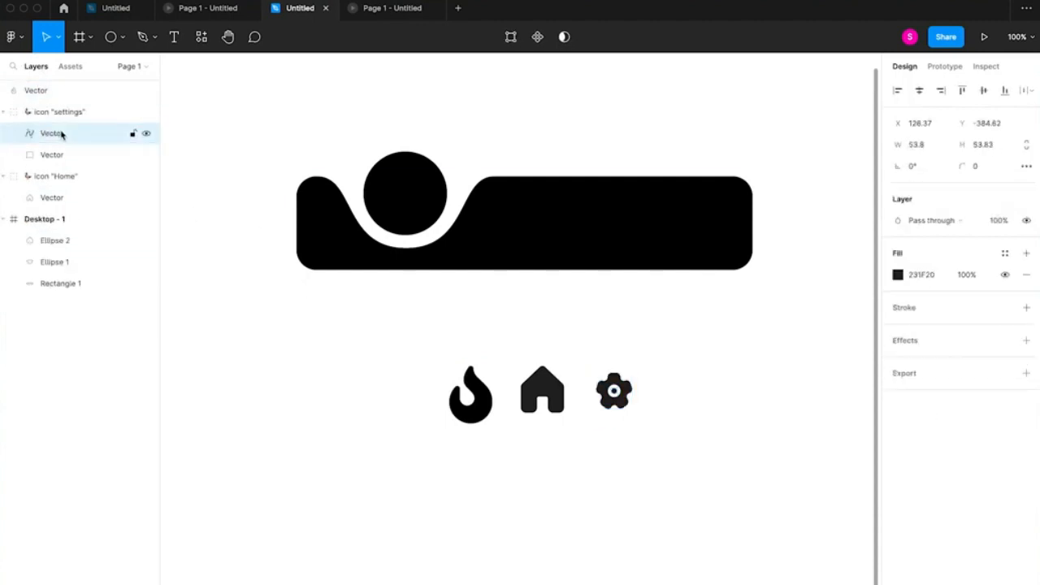
drag(72, 133, 46, 109)
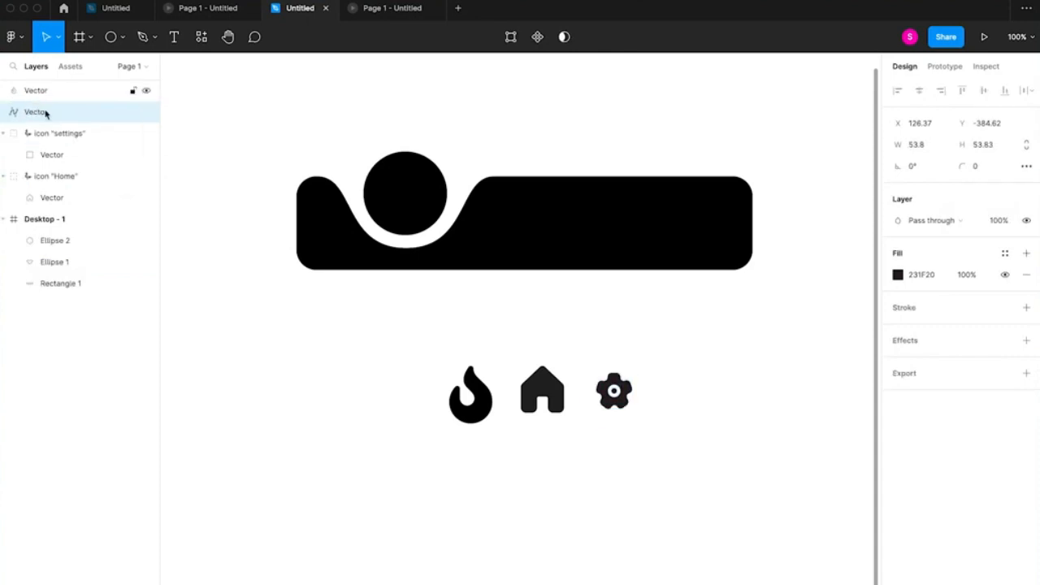
- Delete the leftover "settings" icon group and move the house vector out of its "Home" group to the top level
click(60, 138)
key(Delete)
click(64, 156)
drag(63, 156, 30, 129)
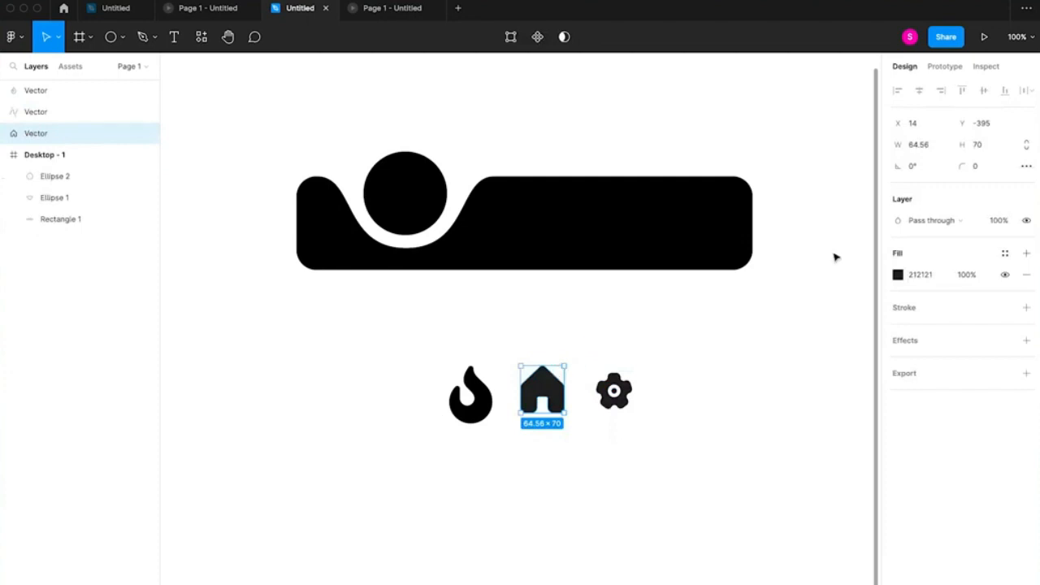
- Fill the house icon with C6C6C6 and fit it at 53 × 57 in the centre of the black circle
click(898, 274)
click(728, 349)
click(571, 398)
click(559, 398)
drag(559, 398, 411, 193)
click(455, 337)
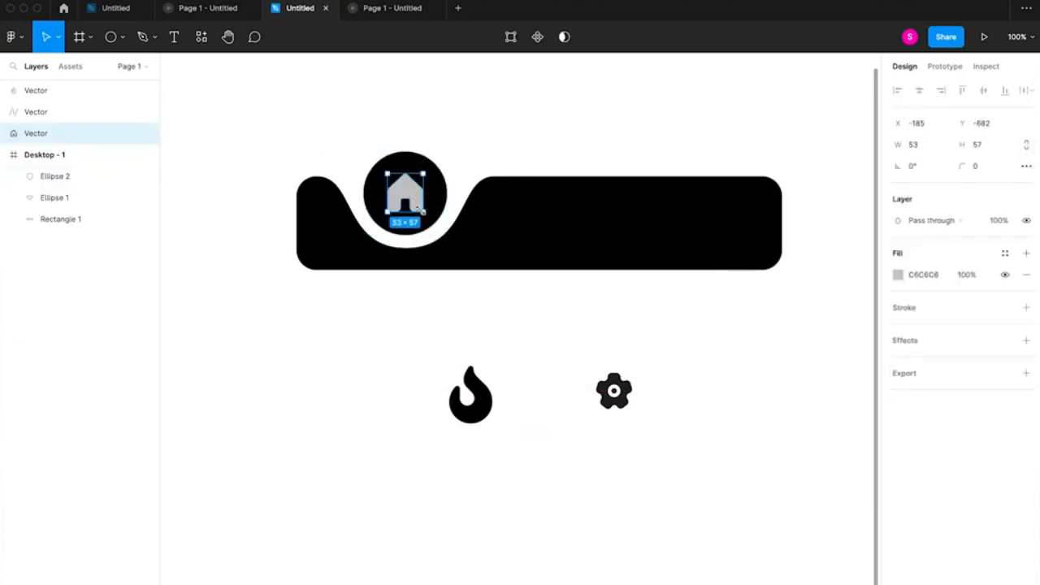
- Move the house icon back between the flame and the gear, and scale the flame down to about the house's height
click(432, 341)
drag(419, 197, 544, 382)
click(482, 412)
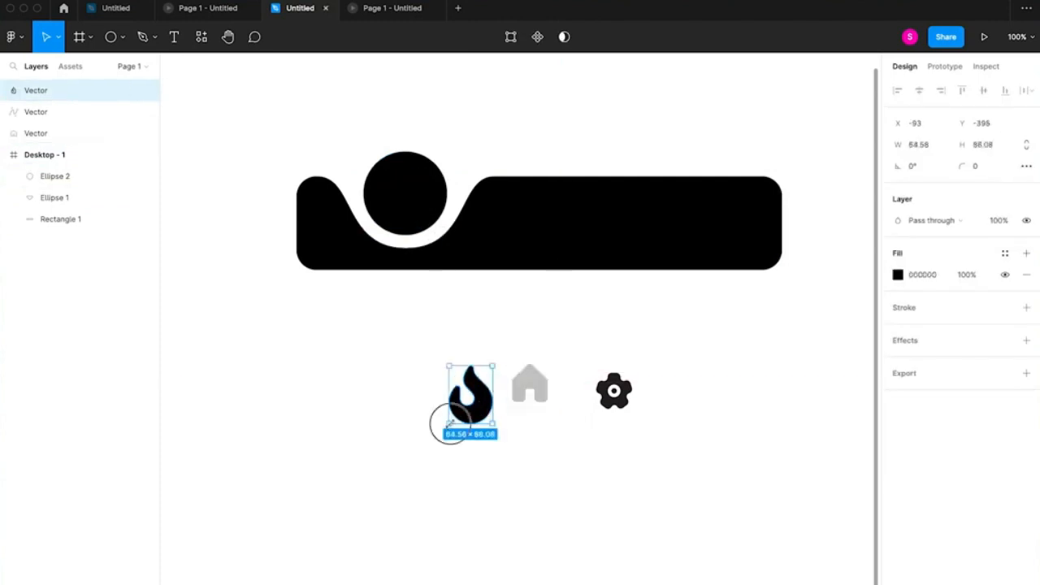
drag(449, 422, 458, 399)
- Move the gear icon closer to the house and line it up with the icon row
click(133, 111)
drag(615, 391, 583, 385)
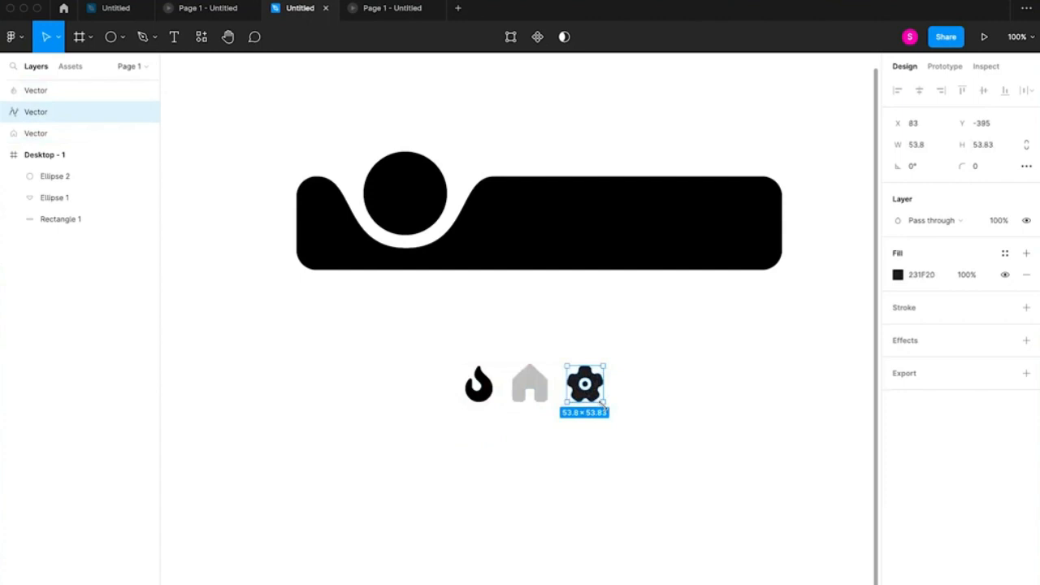
click(600, 469)
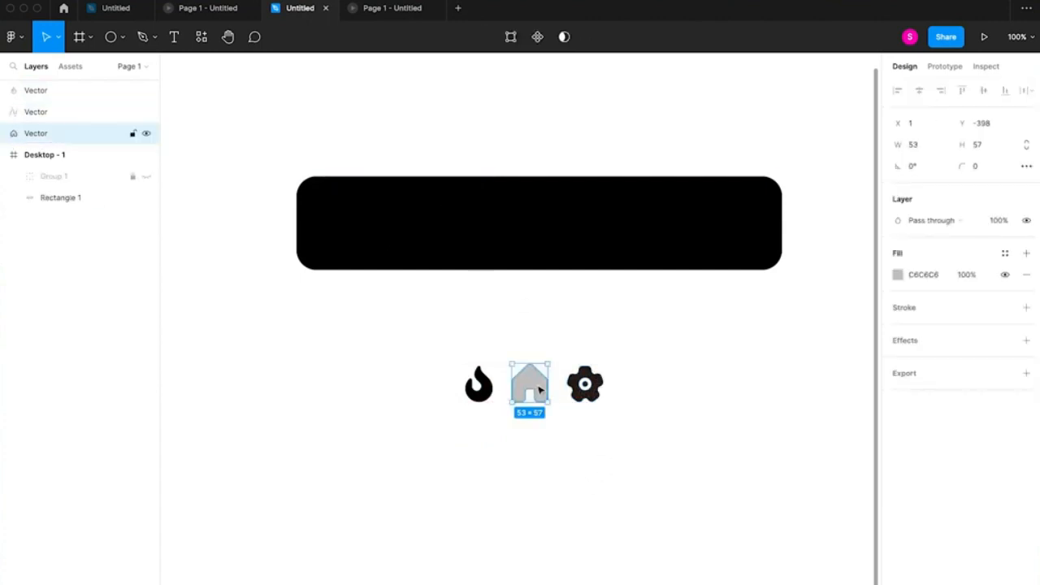
- Move the house, flame and gear icons onto the black bar, lined up in one row
drag(538, 389, 417, 218)
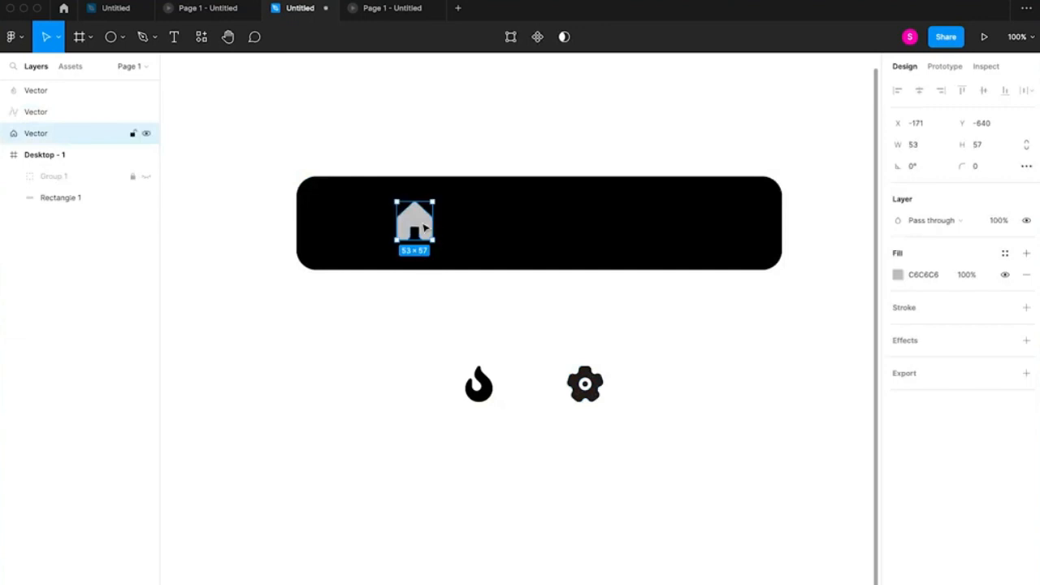
click(486, 388)
shift+click(585, 383)
drag(584, 383, 615, 230)
- Recolour the house, flame and gear icons together to white FFFFFF
shift+click(48, 132)
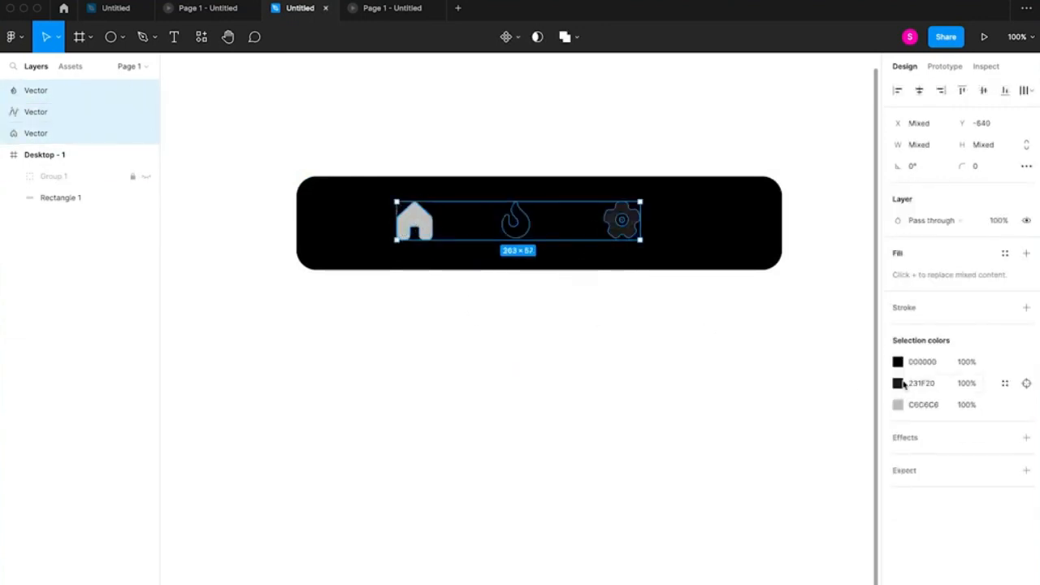
click(898, 362)
drag(770, 416, 705, 327)
click(899, 384)
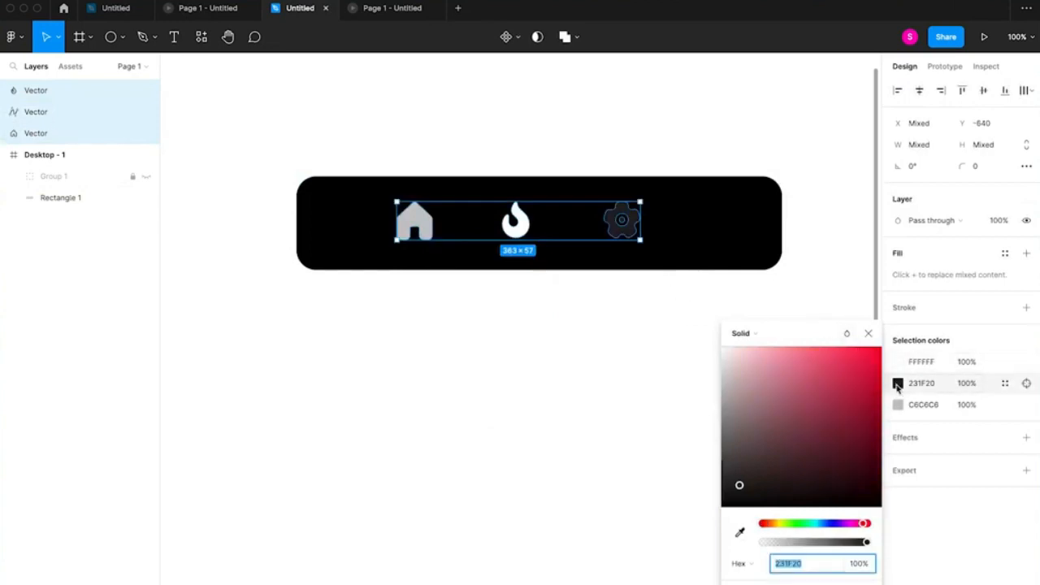
drag(776, 414, 666, 295)
click(897, 405)
drag(772, 414, 621, 266)
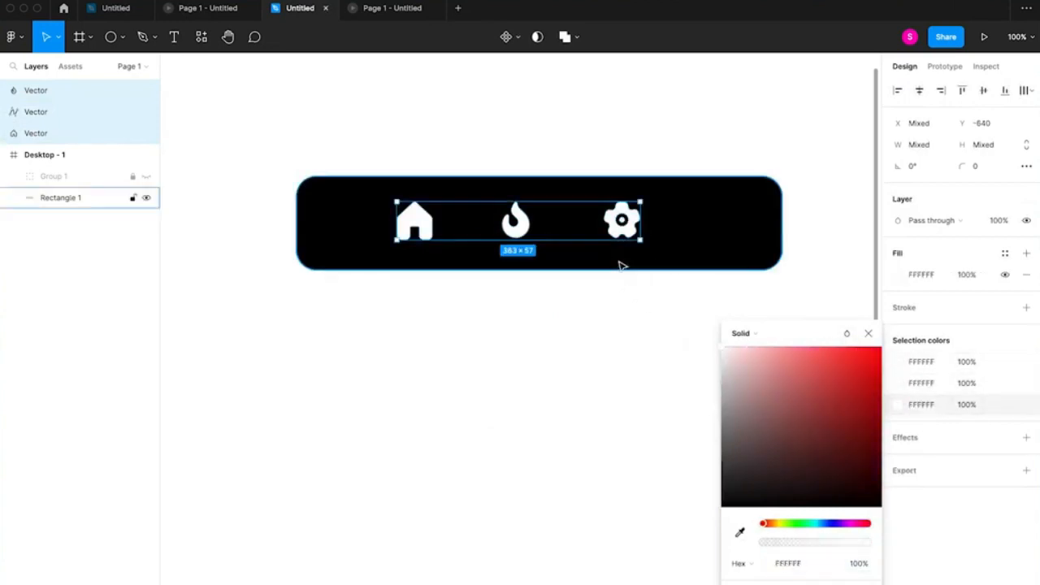
click(867, 333)
- Distribute the three icons evenly, widen the gaps between them and centre the row across the black bar
click(1025, 90)
click(922, 119)
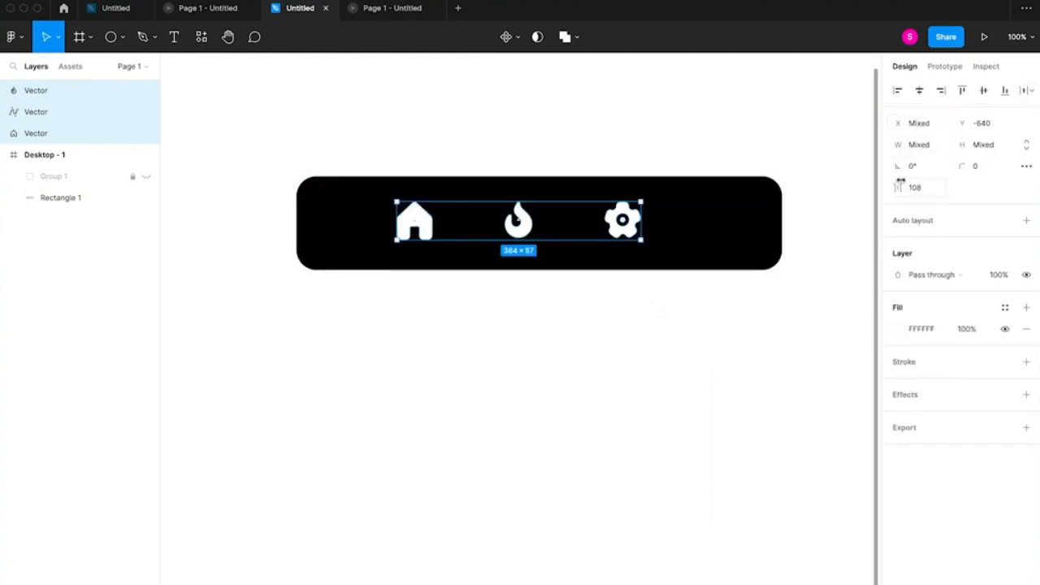
drag(898, 188, 931, 188)
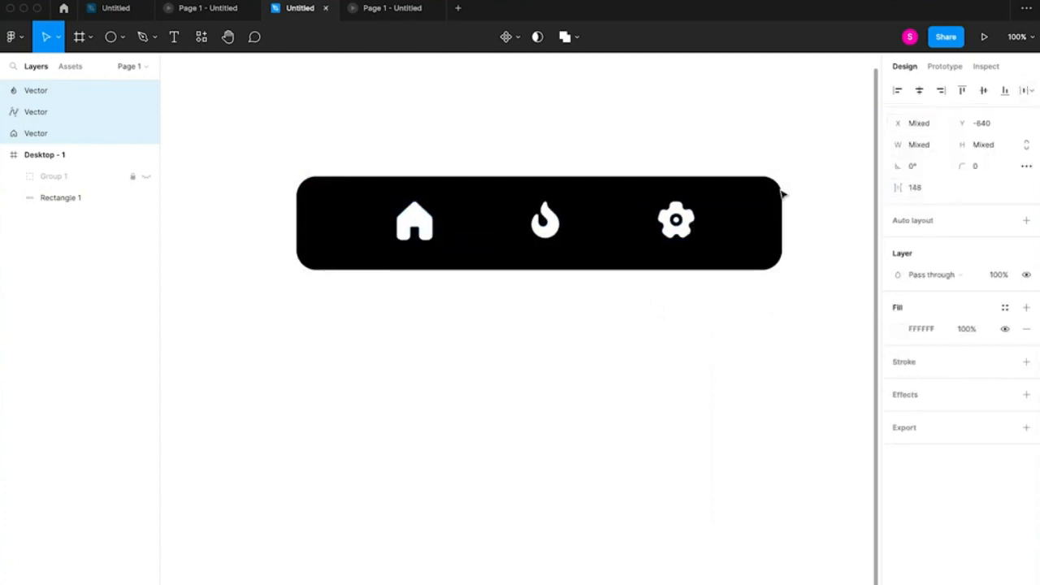
drag(664, 231, 655, 231)
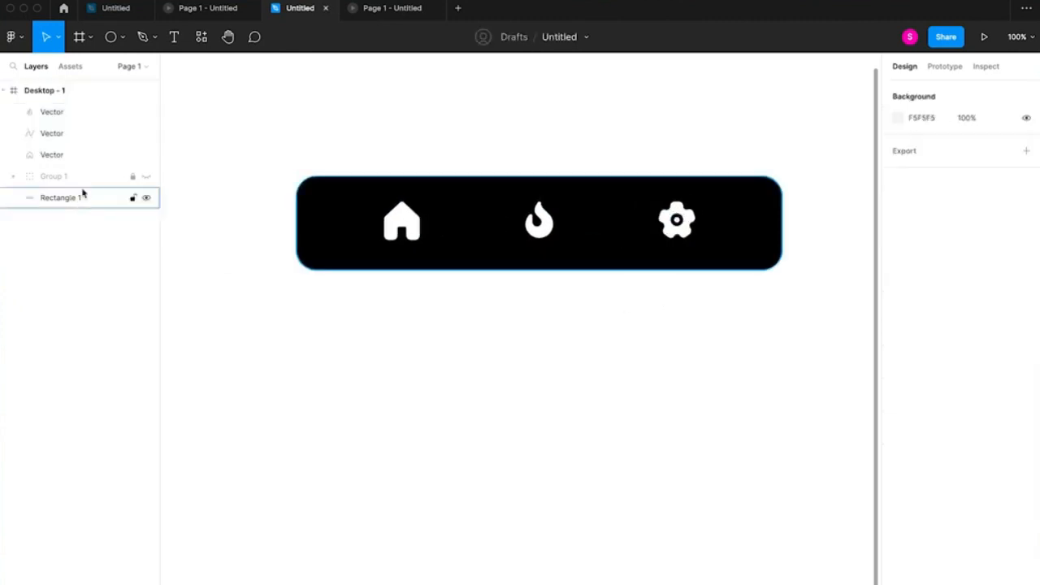
- Show the hidden notch-and-circle group, raise the house into the circle and align the group horizontally with the house
click(146, 177)
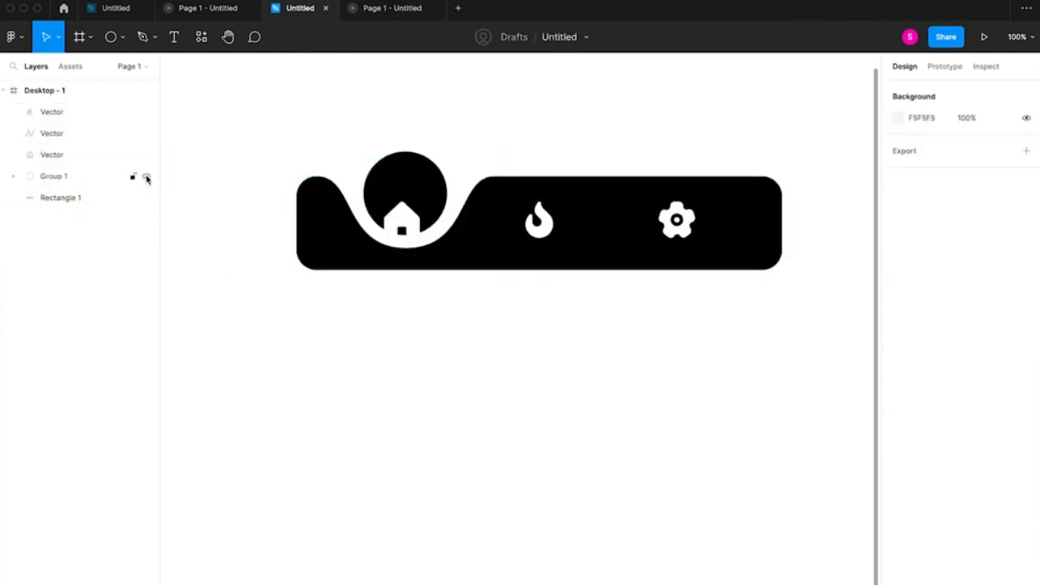
drag(410, 229, 415, 207)
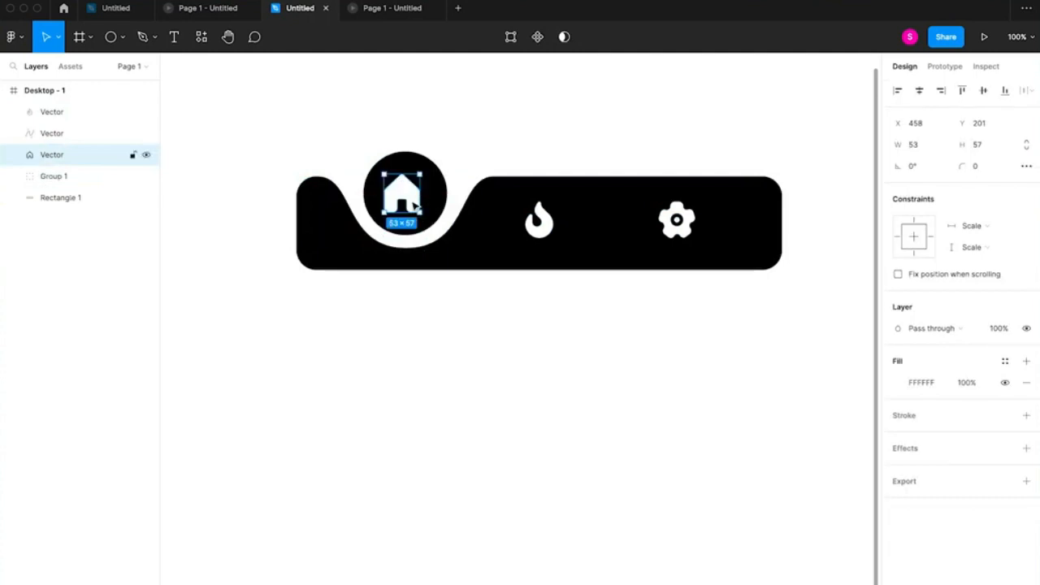
click(459, 180)
drag(458, 183, 459, 185)
click(485, 429)
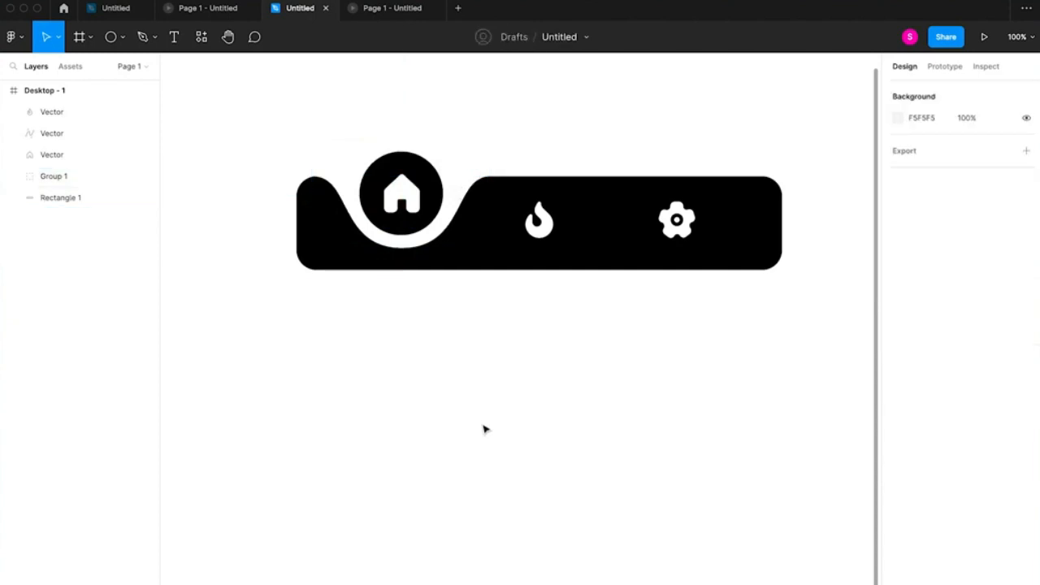
- Fill the house icon in the circle with amber FFBB0C
click(81, 154)
click(896, 382)
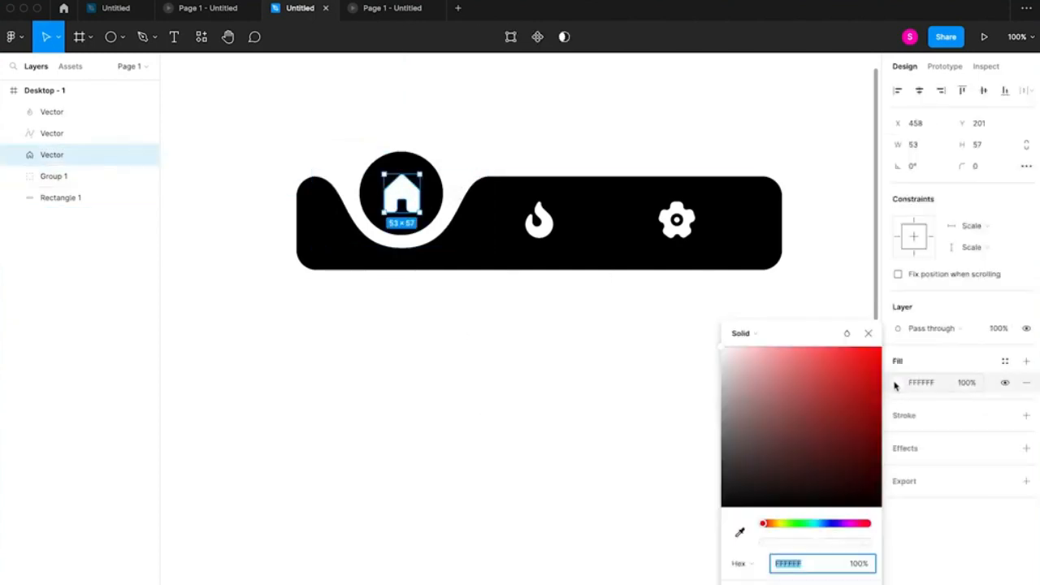
drag(796, 526, 776, 526)
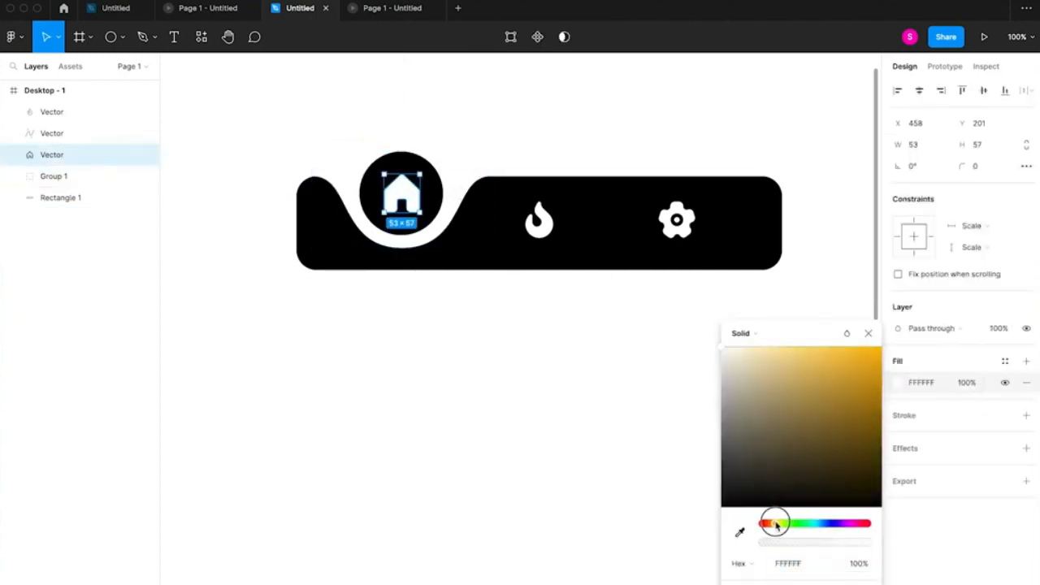
drag(866, 367, 873, 346)
click(592, 375)
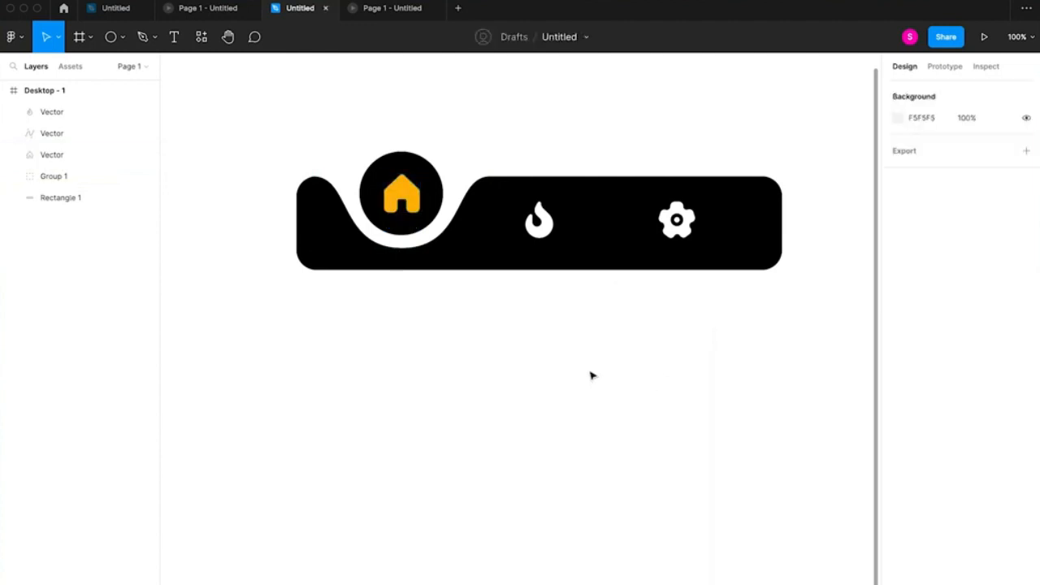
- Wrap the bar, notch group and all three icons in a frame and name it "Home"
drag(802, 121, 308, 325)
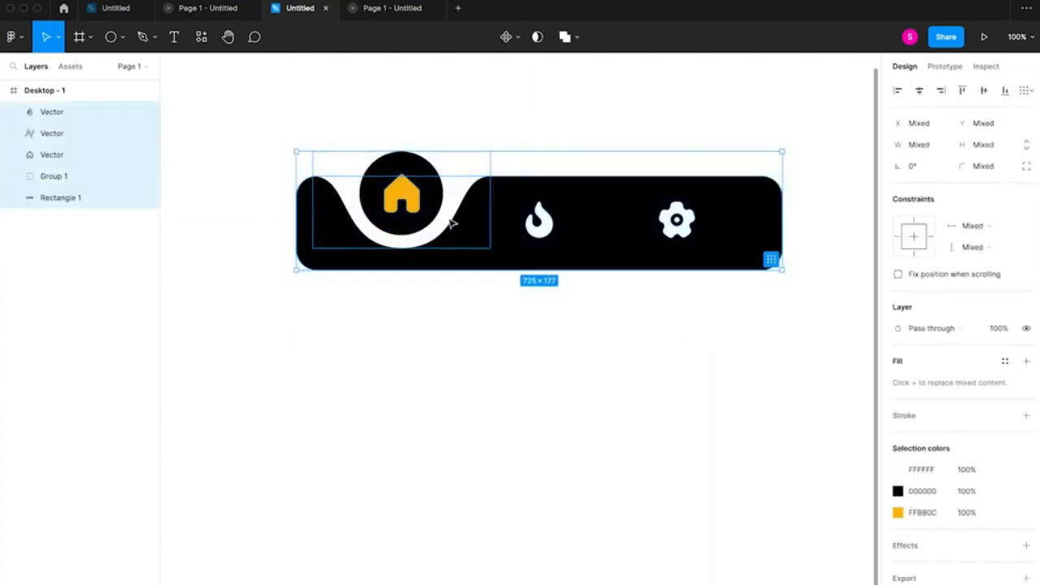
right_click(452, 218)
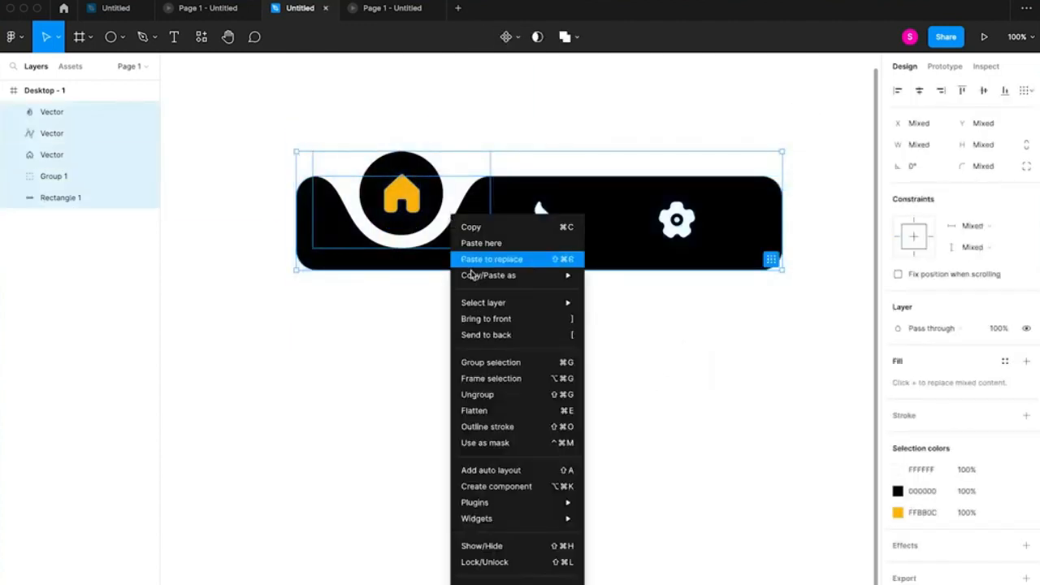
click(524, 380)
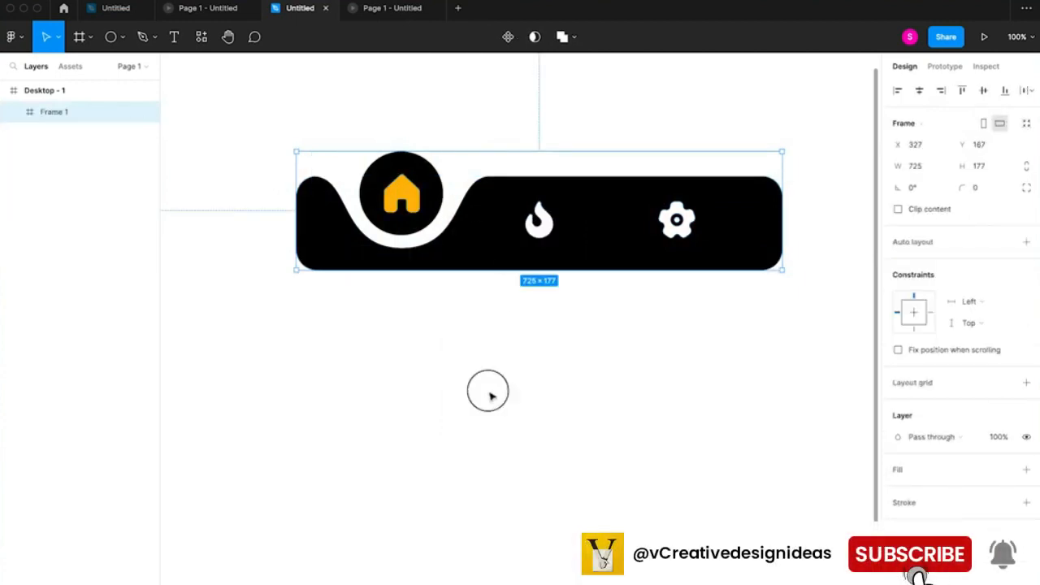
double_click(63, 114)
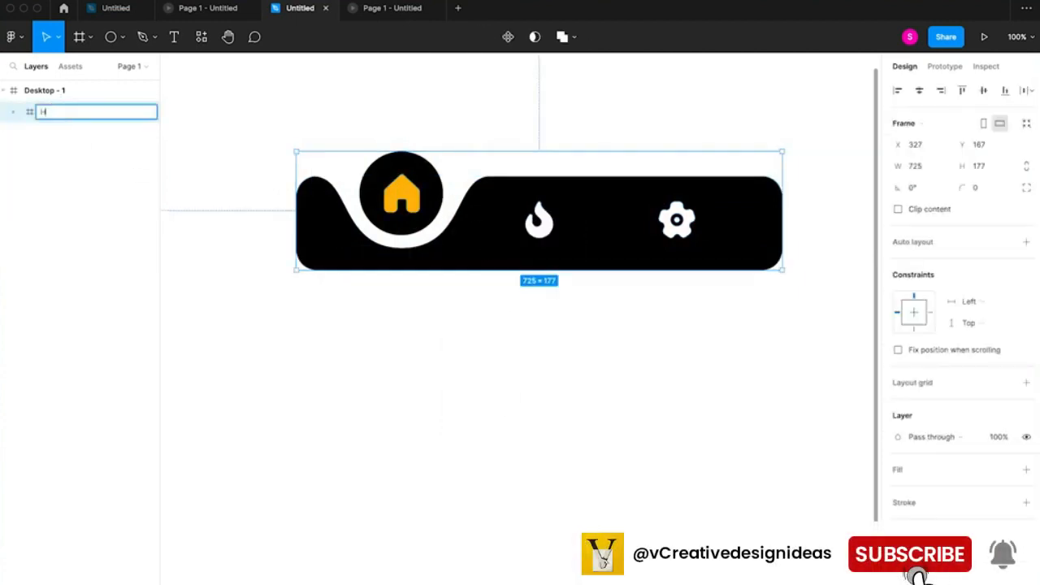
key(Return)
- Duplicate the Home frame directly below the original, place the copy under it in the layer order and rename it "Fire"
drag(476, 214, 503, 375)
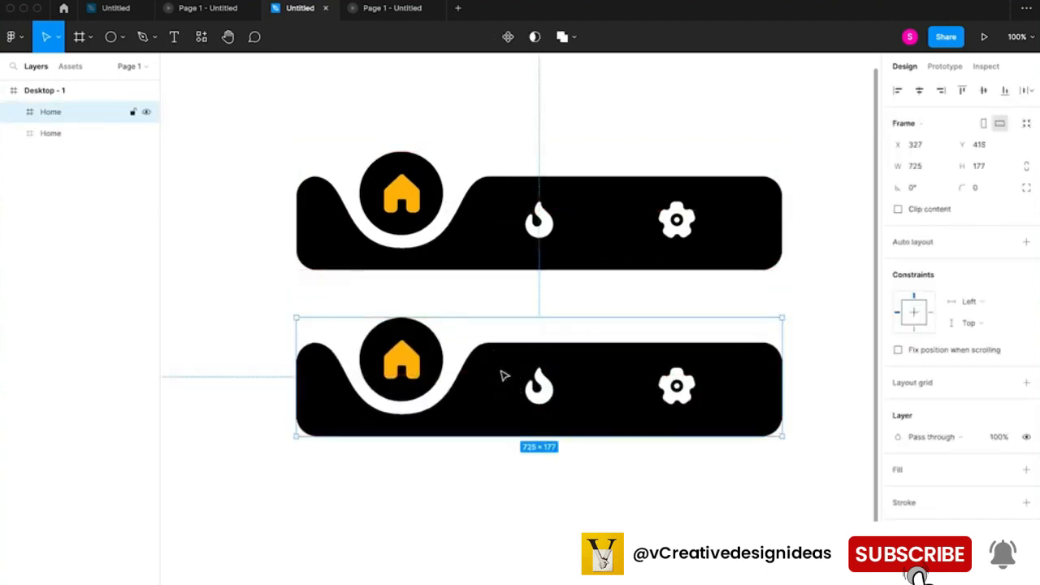
drag(81, 111, 79, 143)
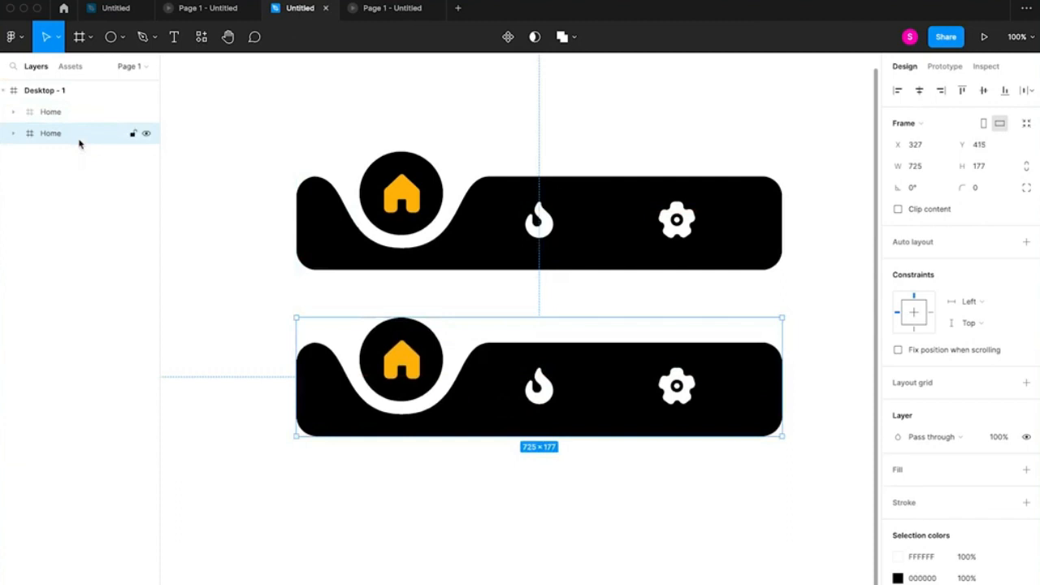
double_click(50, 134)
text(Fire)
key(Return)
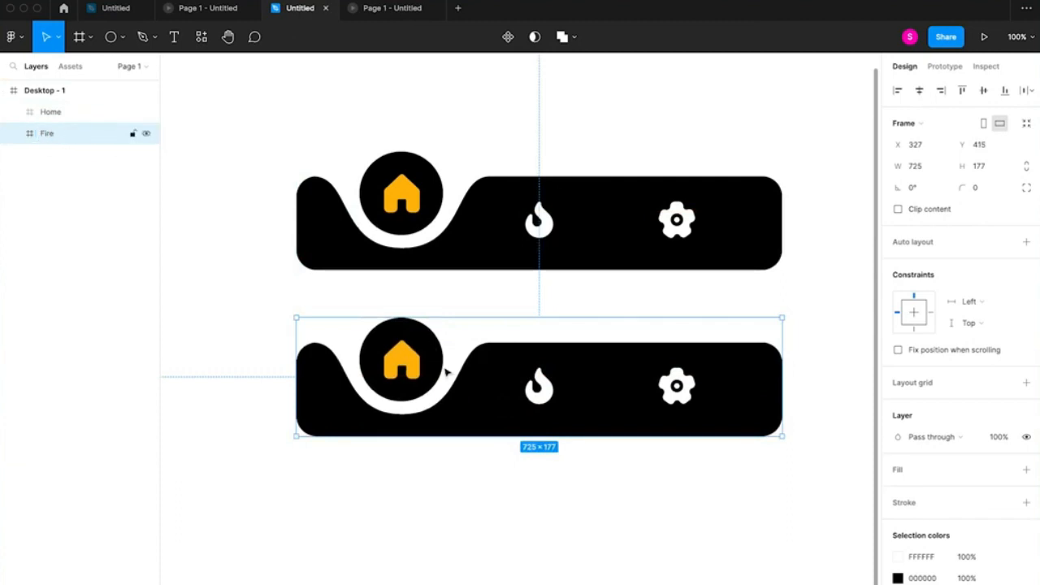
- In the Fire frame, raise the flame, centre the notch-and-circle group on it and lower the house into the bar
double_click(541, 395)
drag(541, 395, 543, 375)
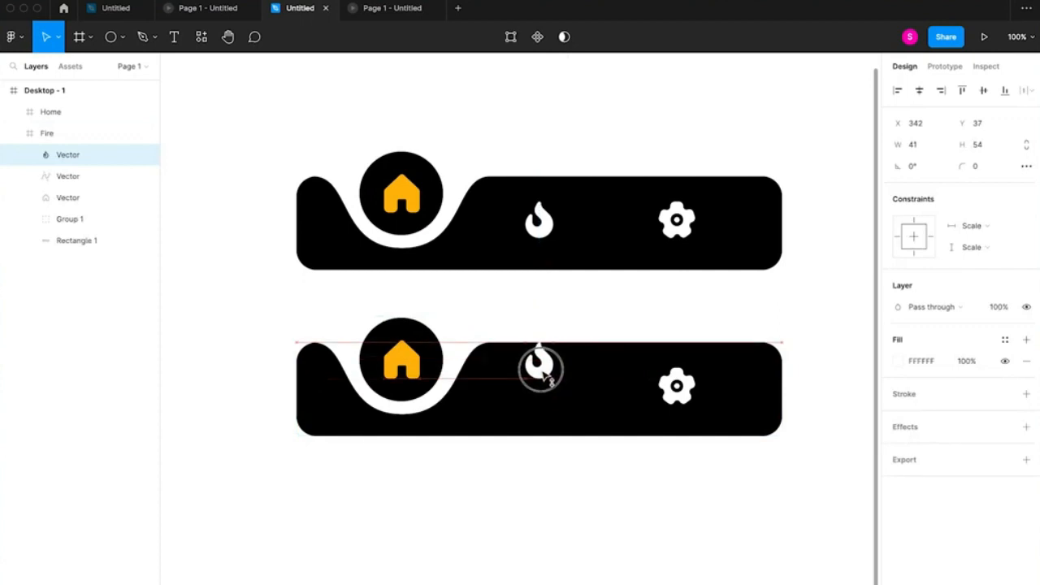
drag(458, 361, 591, 356)
click(402, 358)
drag(408, 359, 412, 382)
key(Escape)
- In the Fire frame, fill the house with white FFFFFF and the flame with the amber sampled from the Home frame's house
double_click(412, 382)
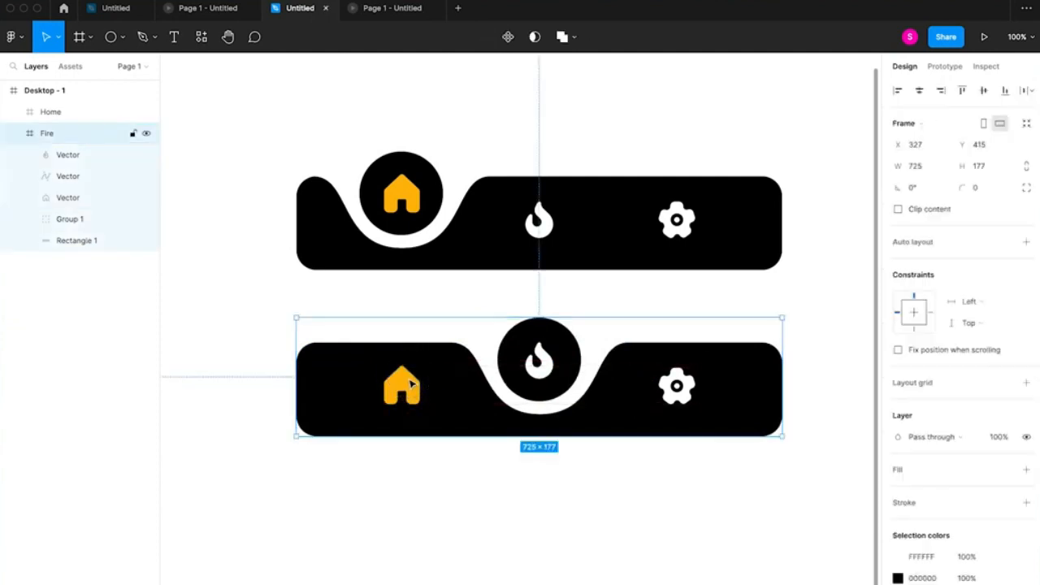
key(i)
click(551, 370)
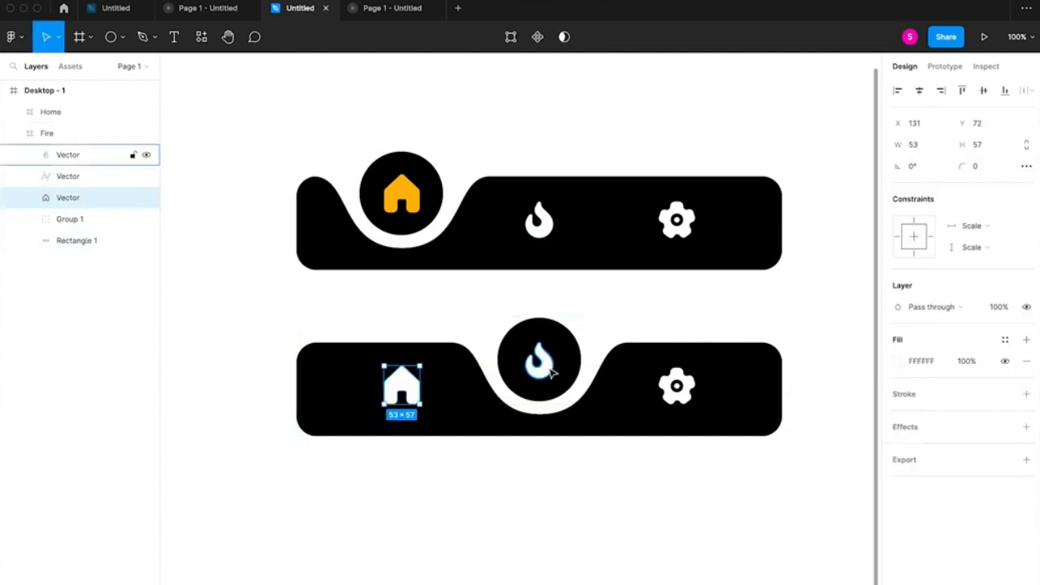
click(550, 370)
key(i)
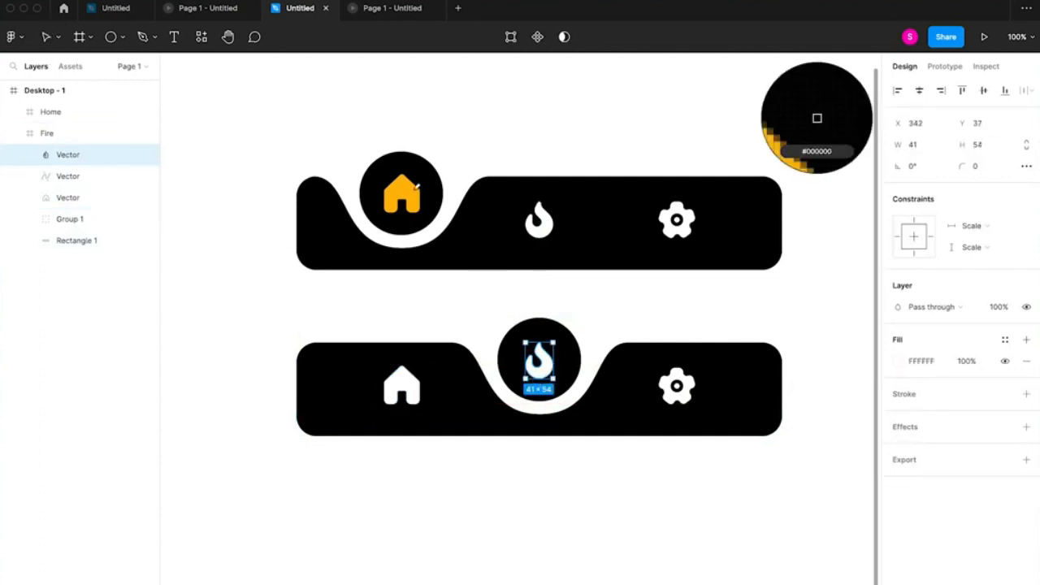
click(401, 195)
click(543, 515)
- Duplicate the Fire frame directly below it, place the copy last in the layer order and rename it "settings"
click(624, 378)
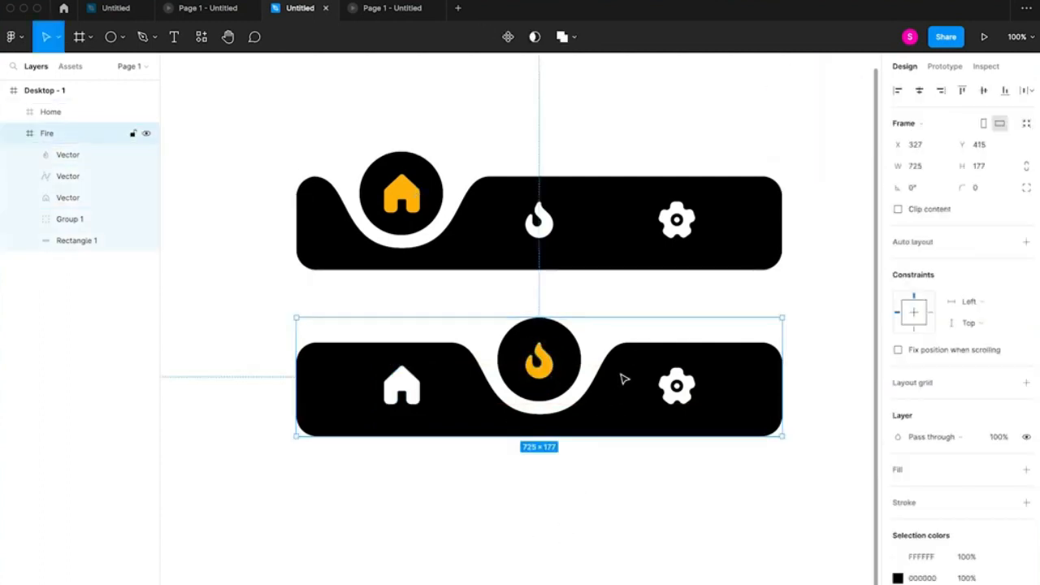
drag(629, 358, 641, 530)
click(13, 154)
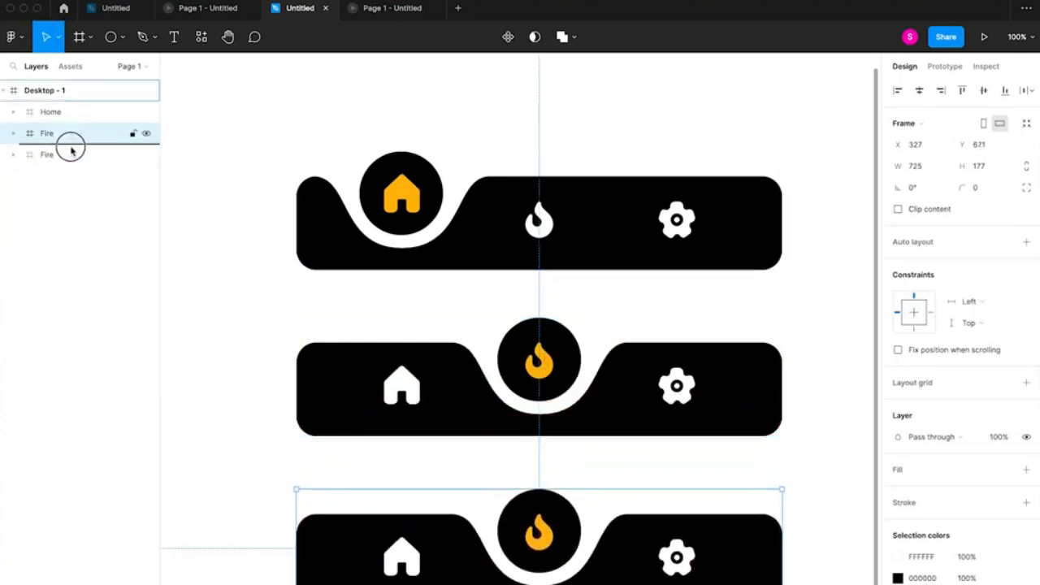
drag(71, 138, 70, 168)
double_click(50, 155)
text(settings)
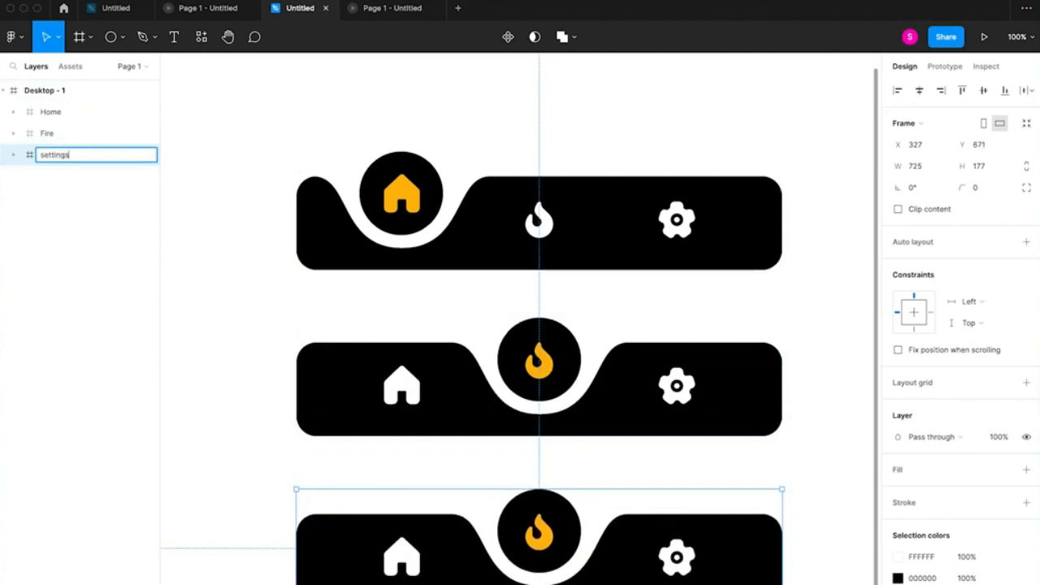
key(Return)
- In the settings frame, seat the gear in the circle with the notch group centred on it, and fill the gear with FFBB0C
scroll(512, 532, down, 2)
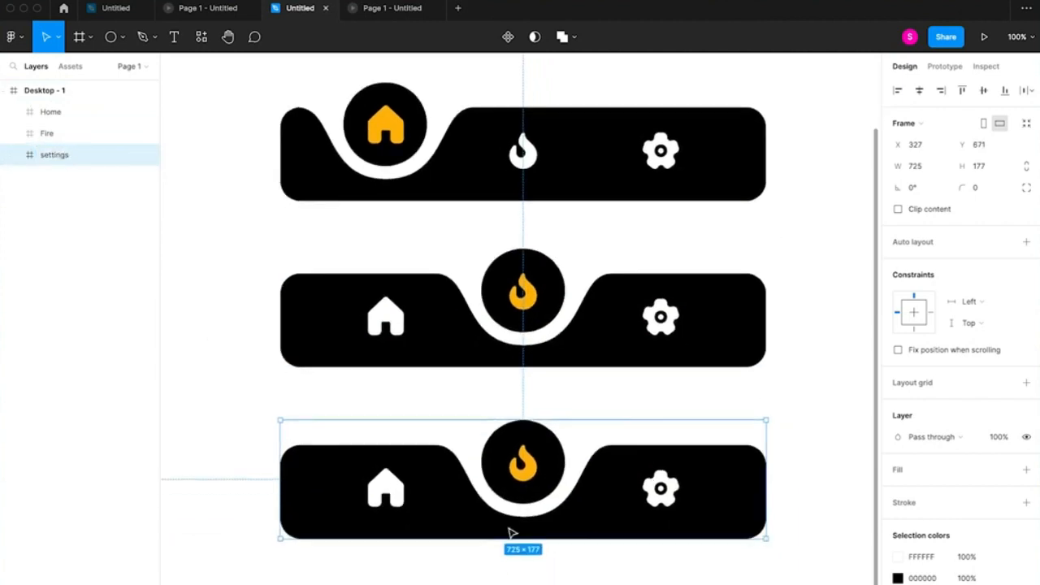
double_click(573, 480)
drag(541, 492, 668, 462)
key(i)
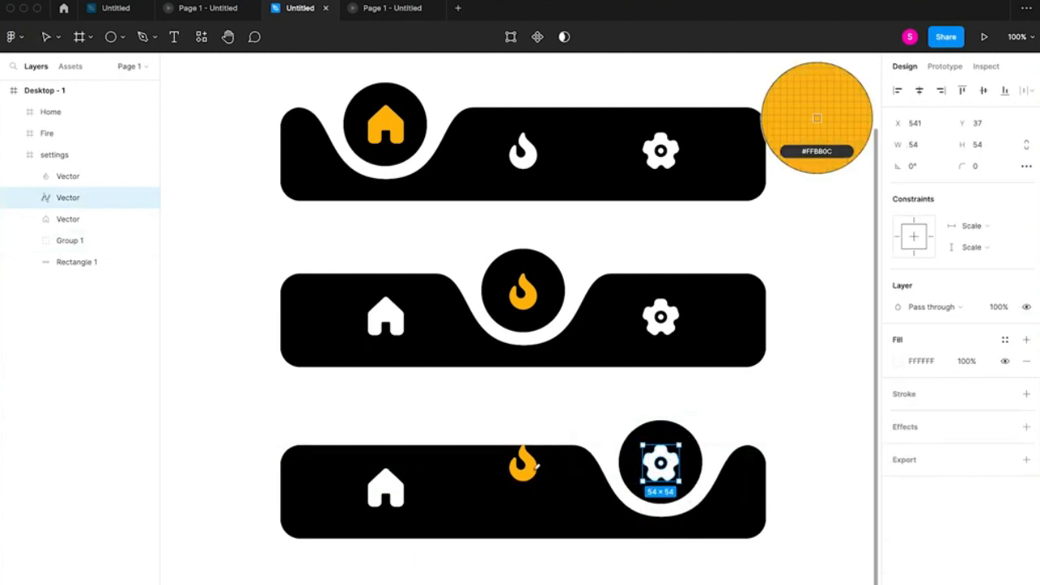
click(529, 467)
- In the settings frame, fill the flame with white FFFFFF and lower it into line with the house icon
click(534, 471)
key(i)
click(530, 411)
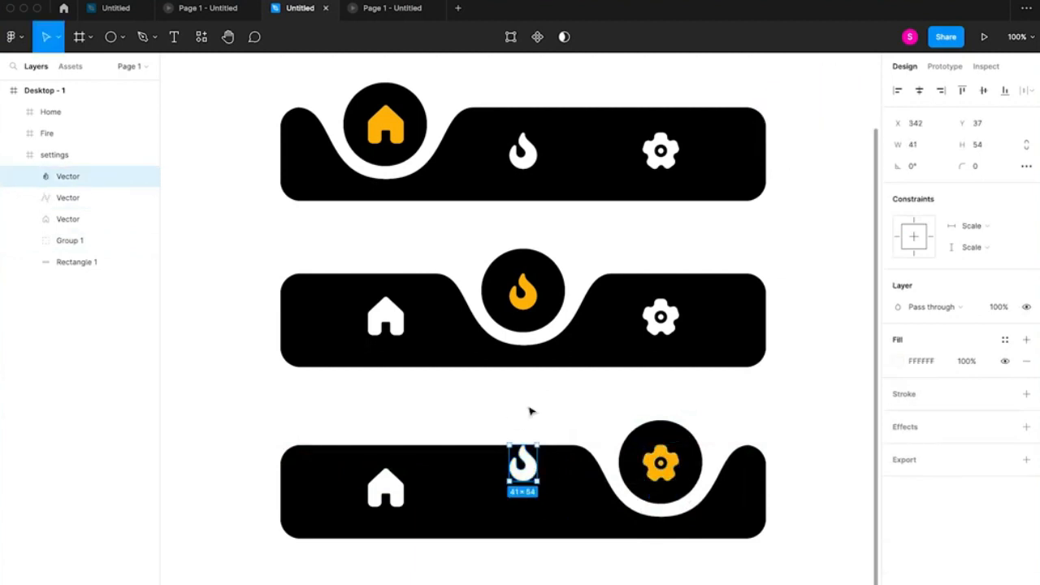
drag(533, 466, 533, 489)
key(i)
click(597, 562)
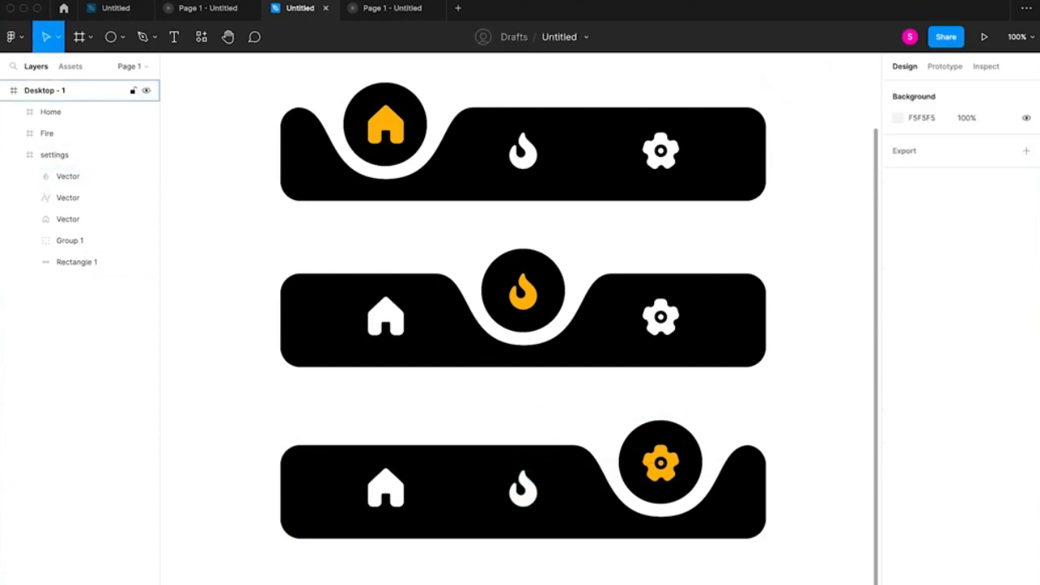
- Distribute the Home, Fire and settings frames with equal vertical spacing
key(super+minus)
drag(679, 210, 410, 497)
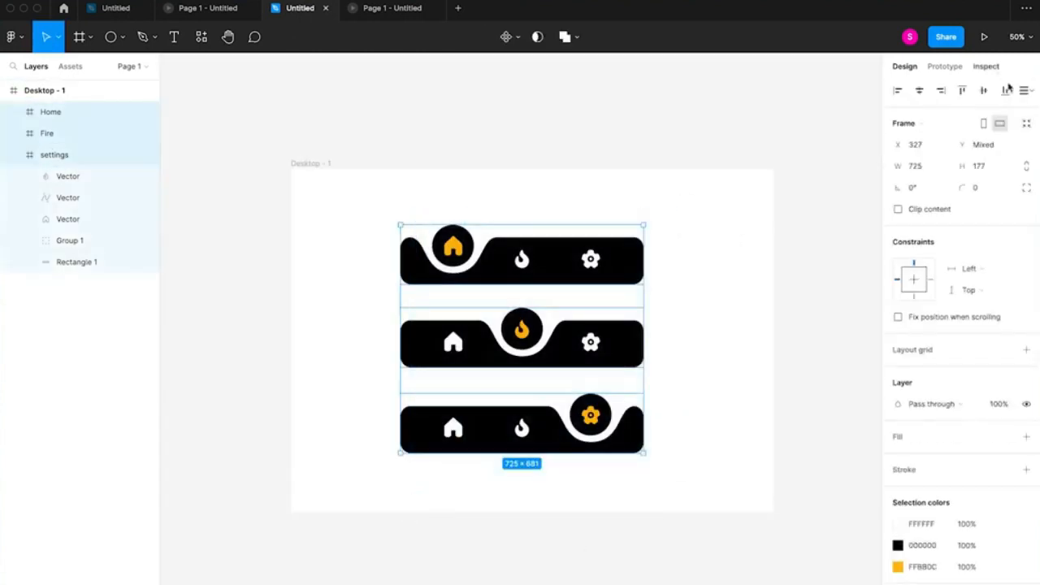
click(1024, 91)
click(942, 119)
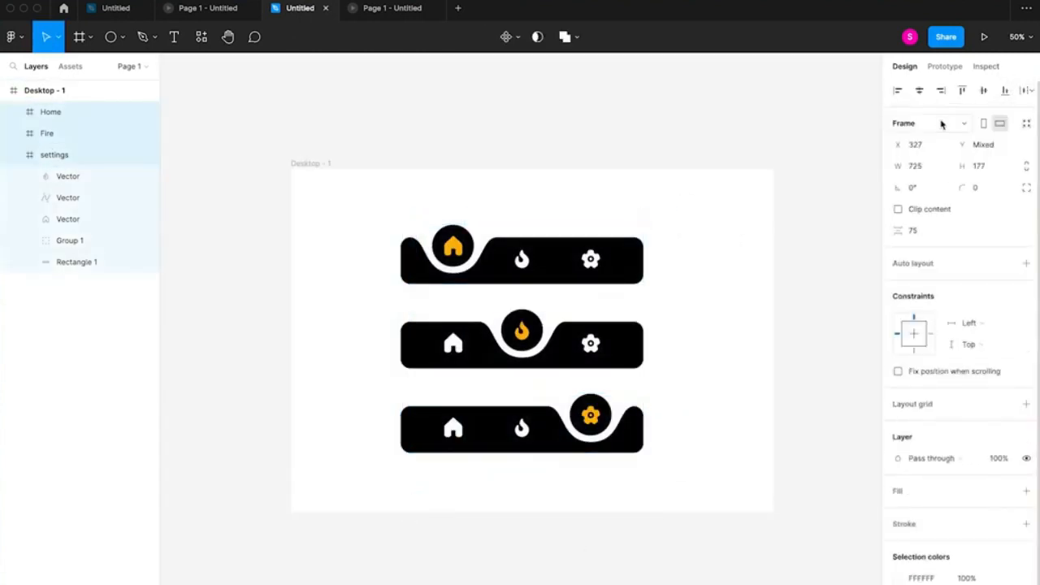
- Turn the Home, Fire and settings frames into one component set with three variants
click(514, 37)
click(533, 102)
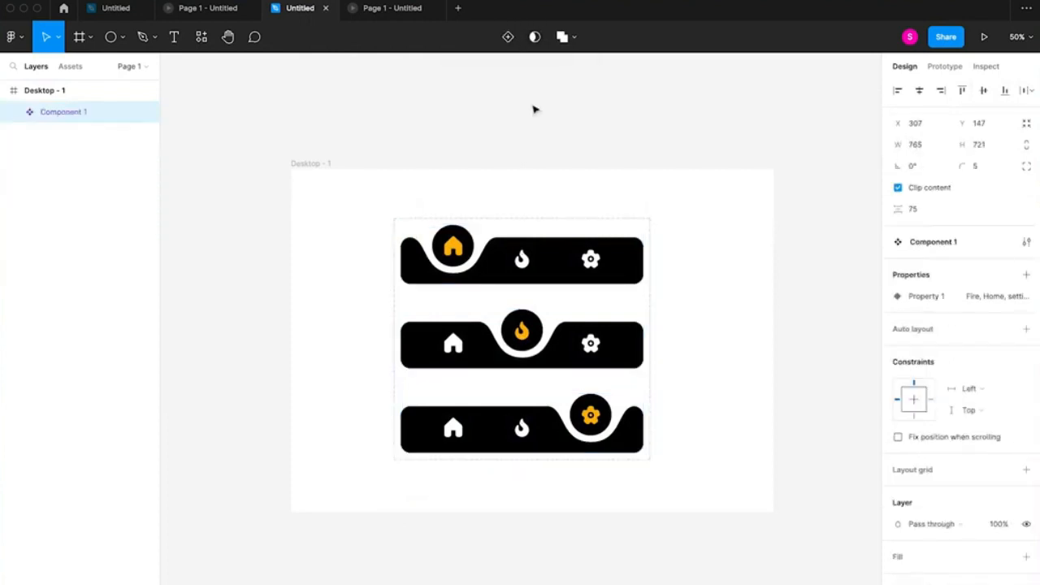
key(shift+2)
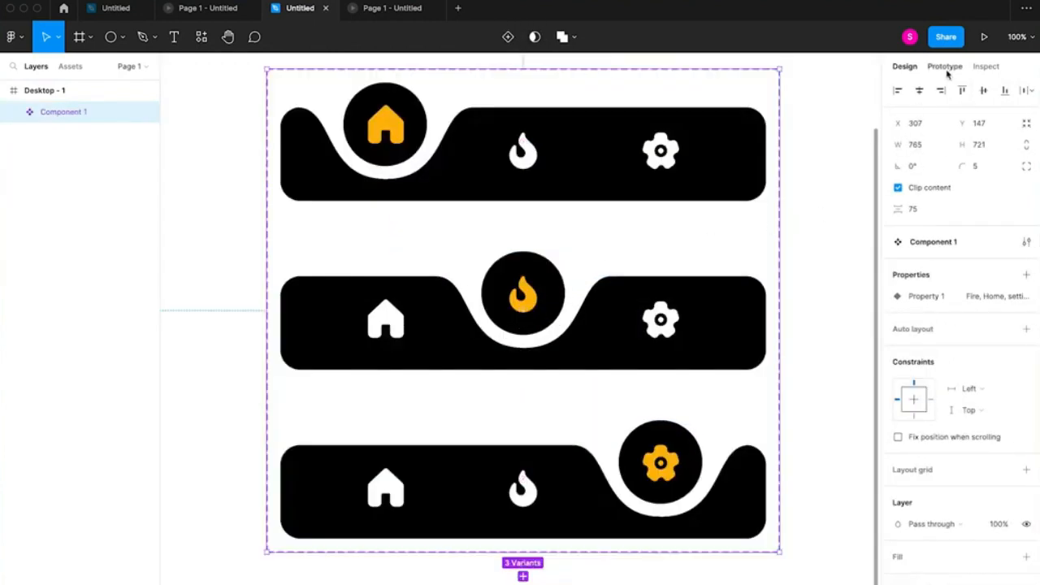
- In the Home variant, make clicking the flame change to Fire and the gear to settings, using Smart animate, Gentle, 800 ms
click(944, 68)
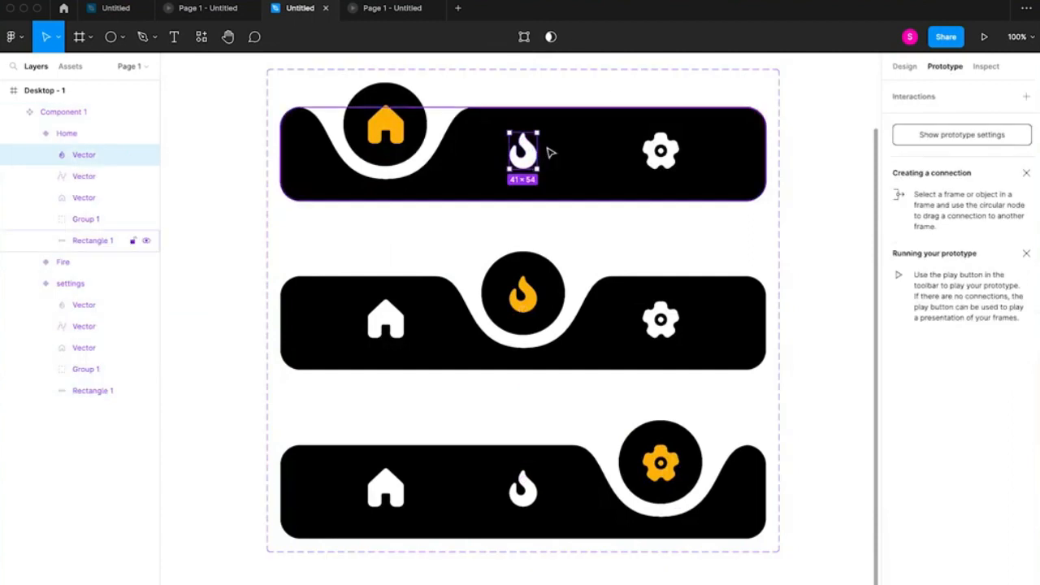
drag(537, 152, 552, 264)
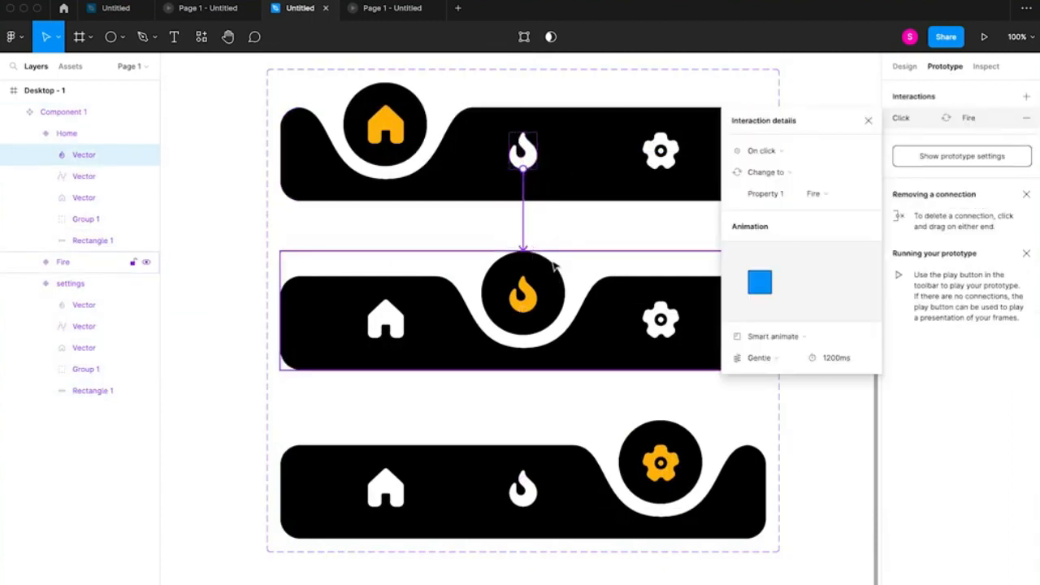
click(663, 156)
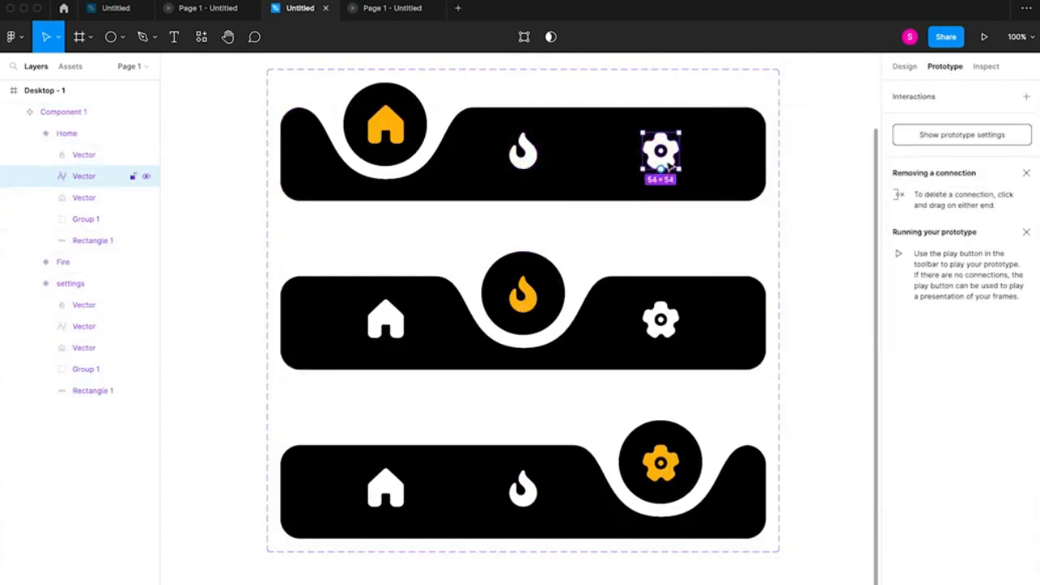
click(522, 155)
drag(523, 169, 524, 252)
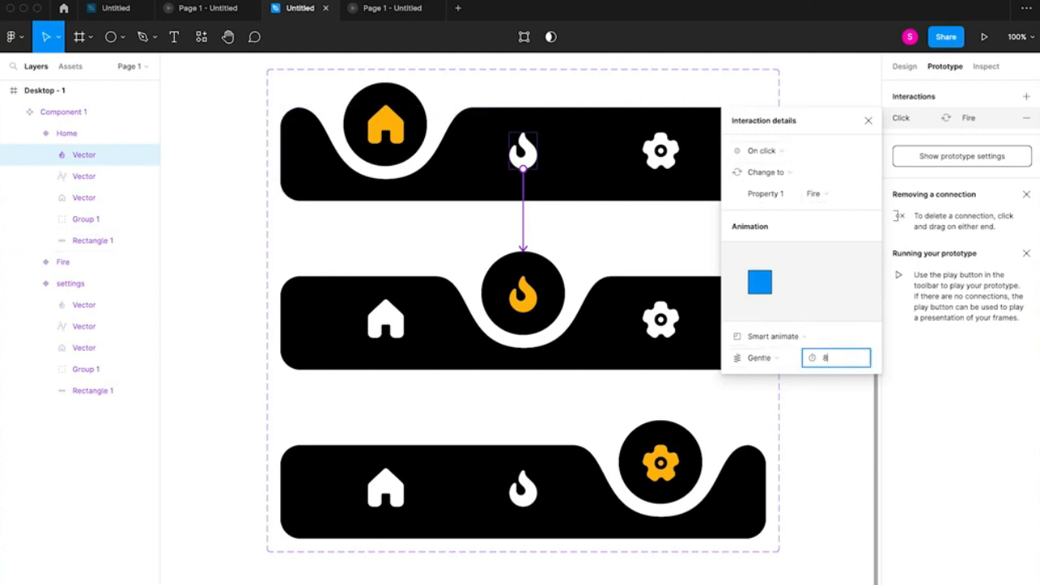
click(660, 150)
drag(660, 169, 666, 430)
- In the Fire variant, link the house icon to the Home variant and the gear icon to the settings variant with on-click Change to interactions
click(388, 318)
drag(386, 300, 391, 187)
click(663, 325)
drag(661, 336, 658, 443)
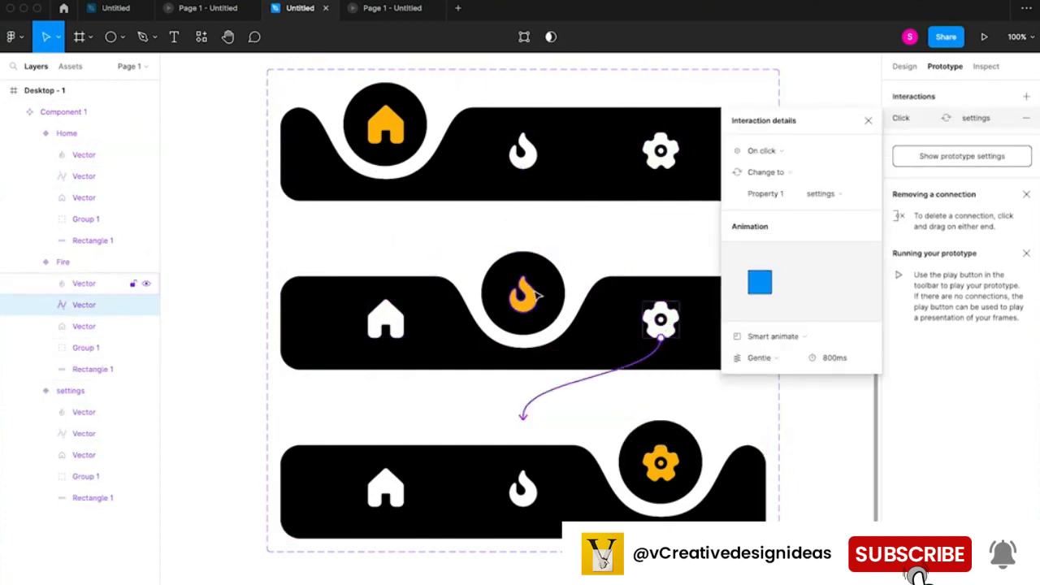
- In the settings variant, link the house icon to the Home variant and the flame icon to the Fire variant
click(388, 486)
drag(385, 469, 417, 203)
click(522, 487)
drag(523, 469, 556, 371)
- Move the whole component set out of the Desktop - 1 frame onto the empty canvas beside it
click(520, 568)
key(super+minus)
key(super+minus)
drag(583, 328, 374, 321)
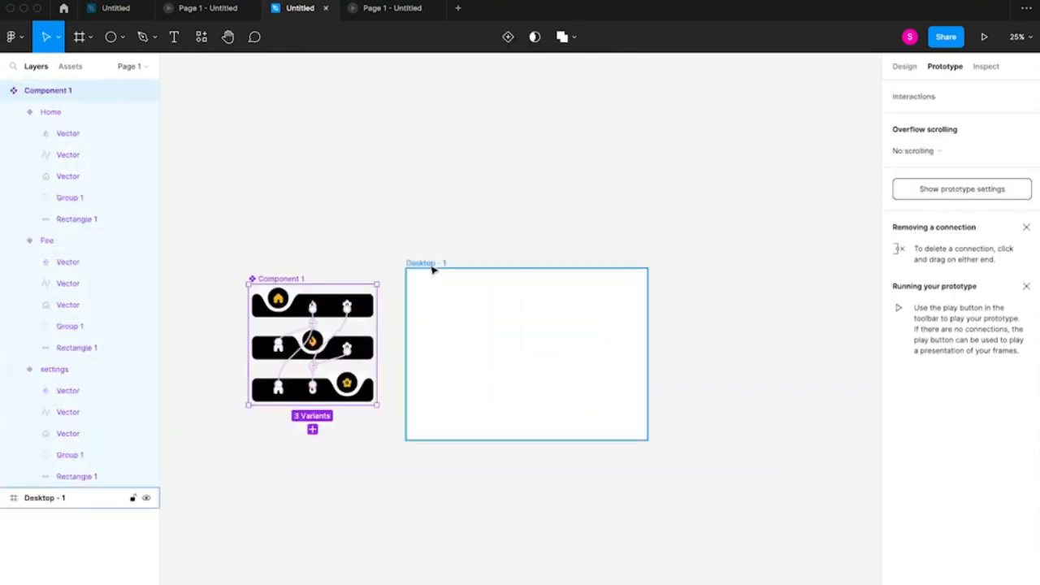
- Place an instance of the navigation bar component in the Desktop - 1 frame, centred horizontally in its upper part
click(433, 274)
click(71, 66)
drag(319, 182, 525, 318)
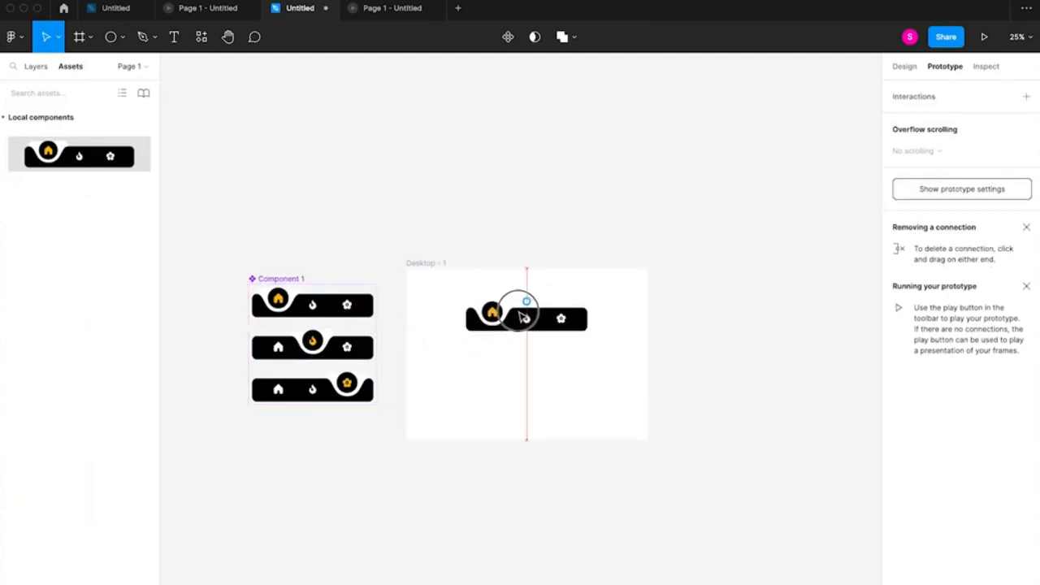
- Present the Desktop - 1 frame and test the navigation bar by switching between the flame, gear and house icons
click(450, 265)
click(984, 37)
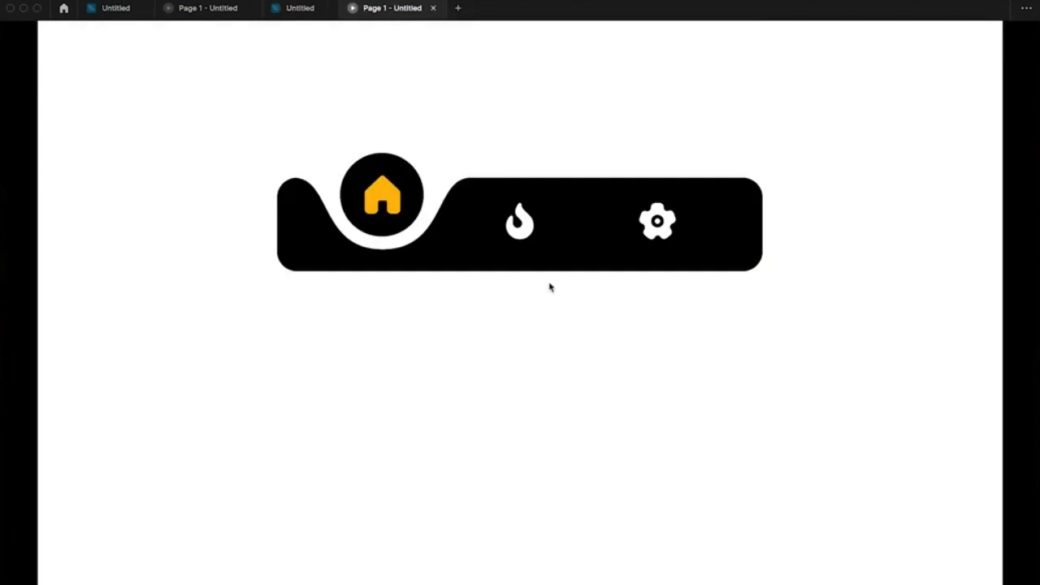
click(523, 223)
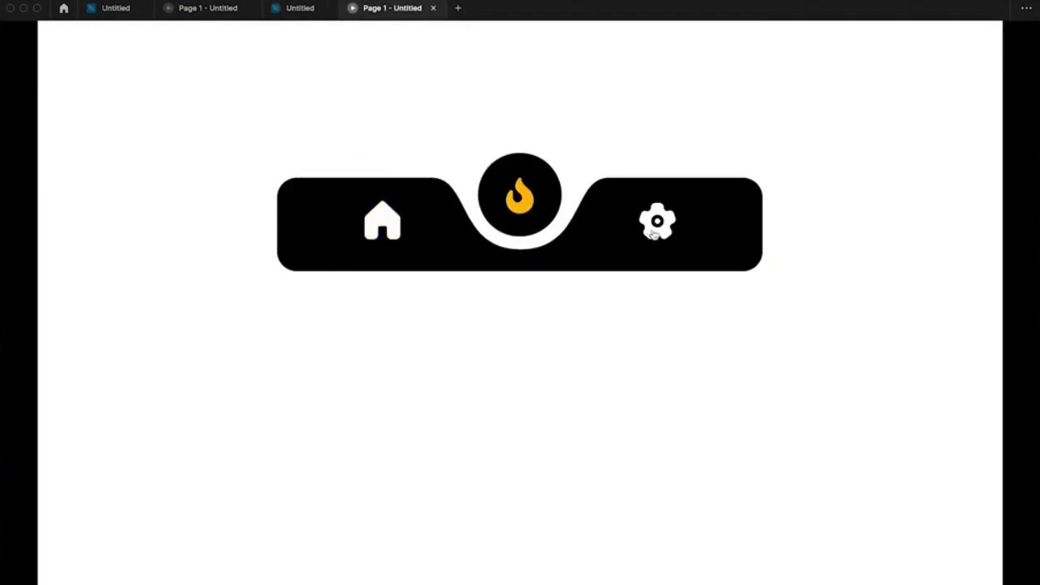
click(654, 233)
click(394, 232)
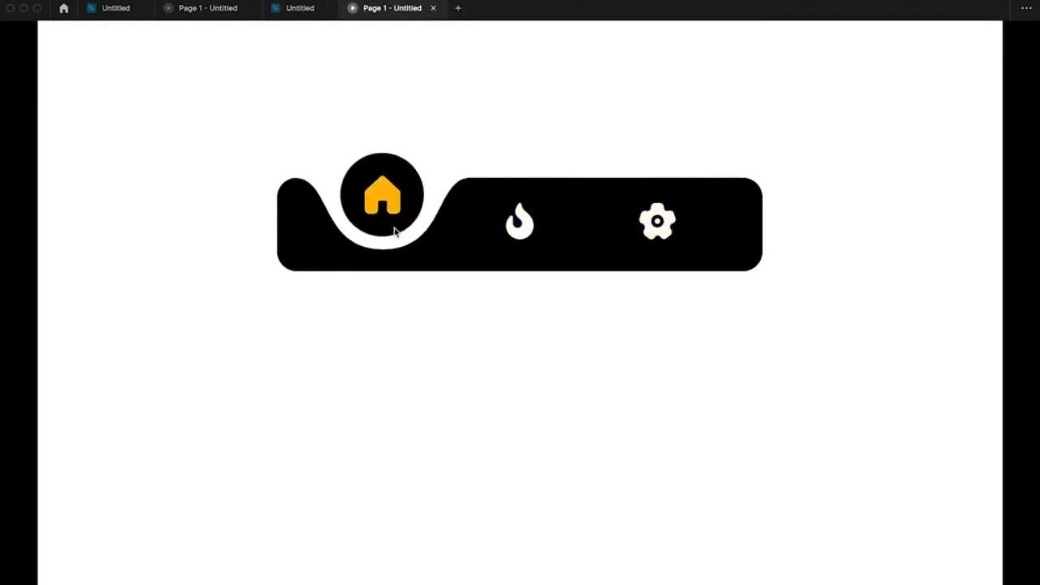
click(638, 223)
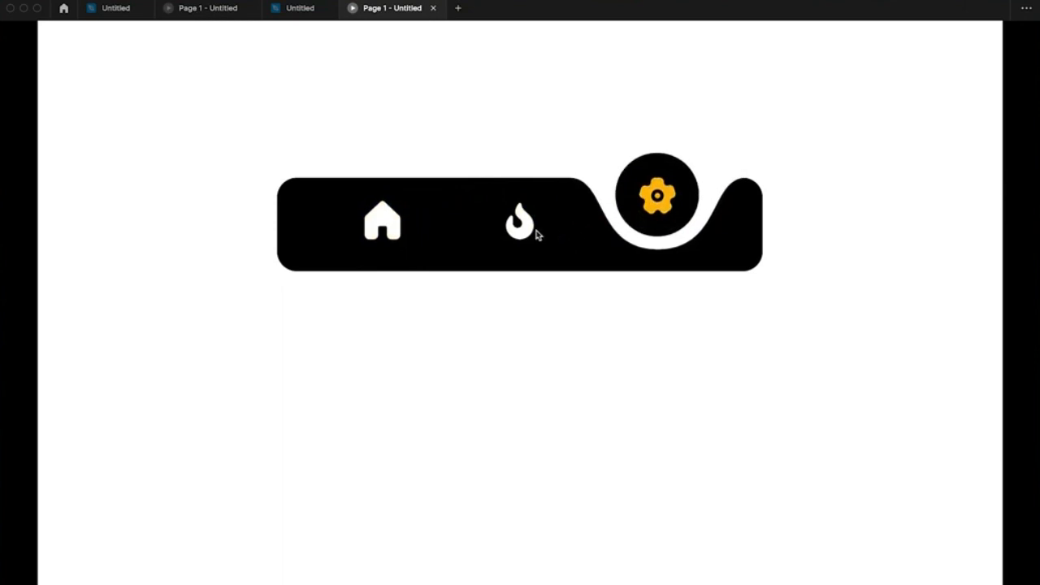